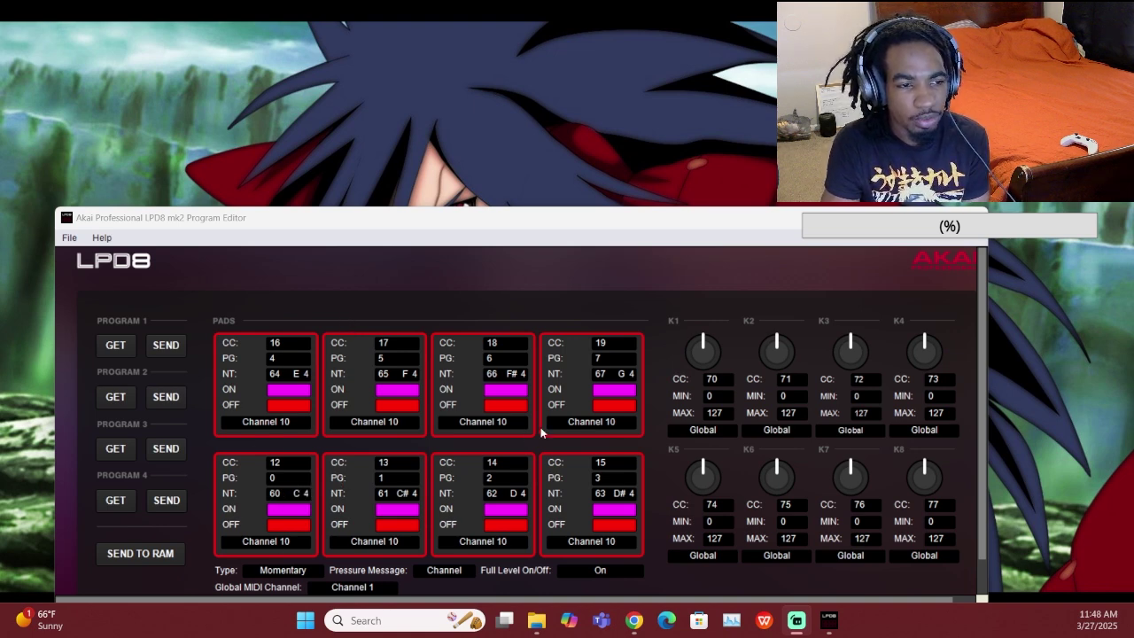
Retrieve Program 2, Program 1 and Program 2 again from the controller to compare their pad note assignments.
left_click(128, 397)
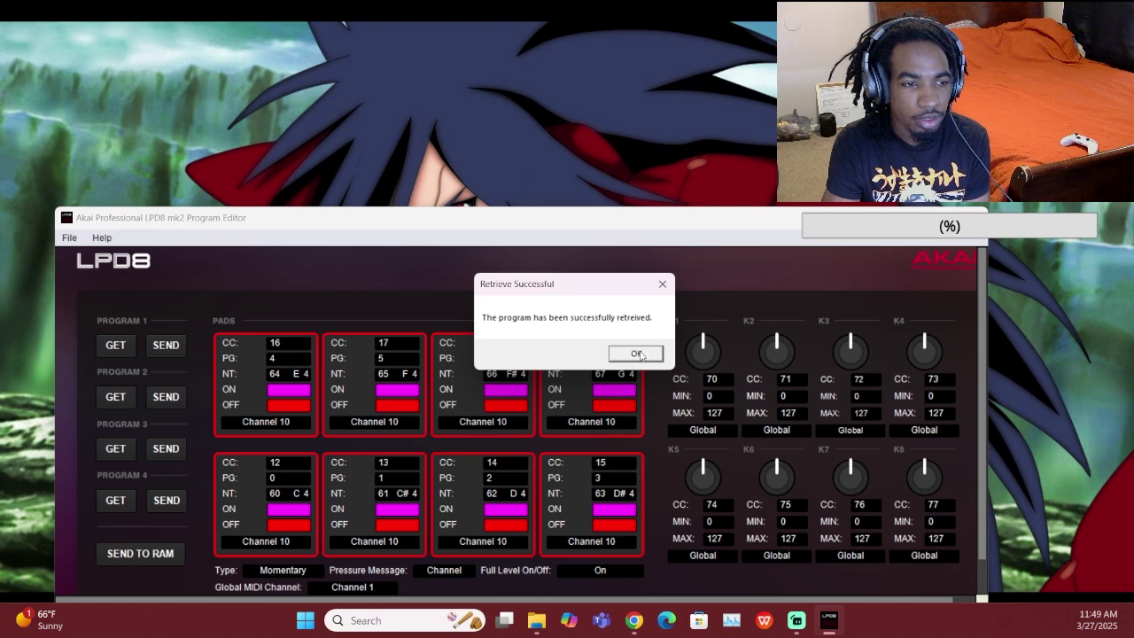
left_click(636, 353)
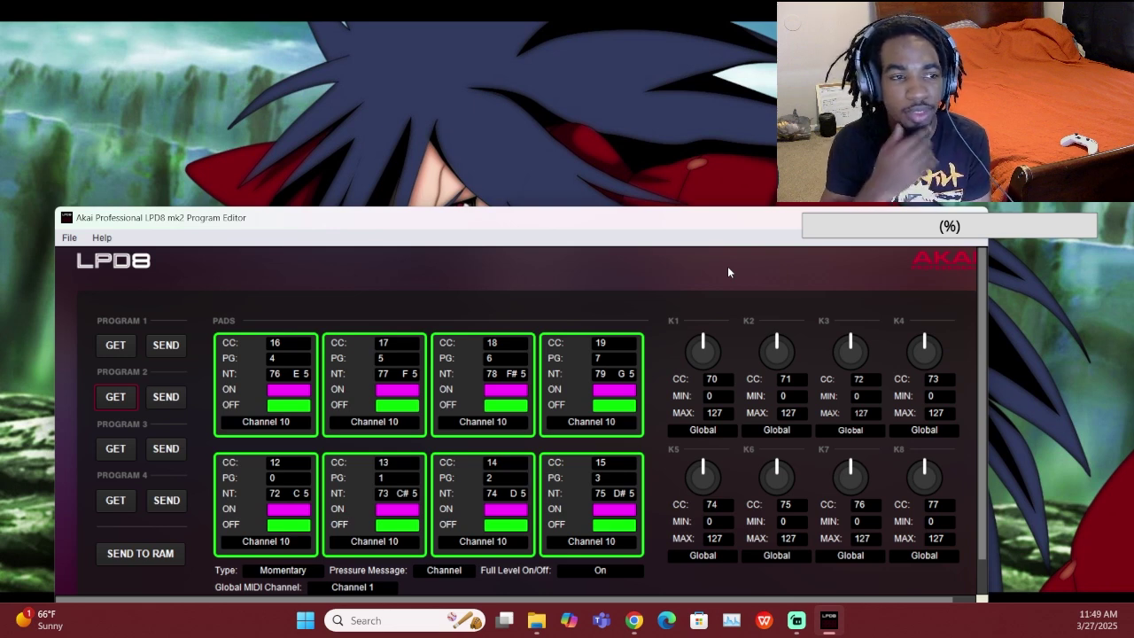
left_click(116, 345)
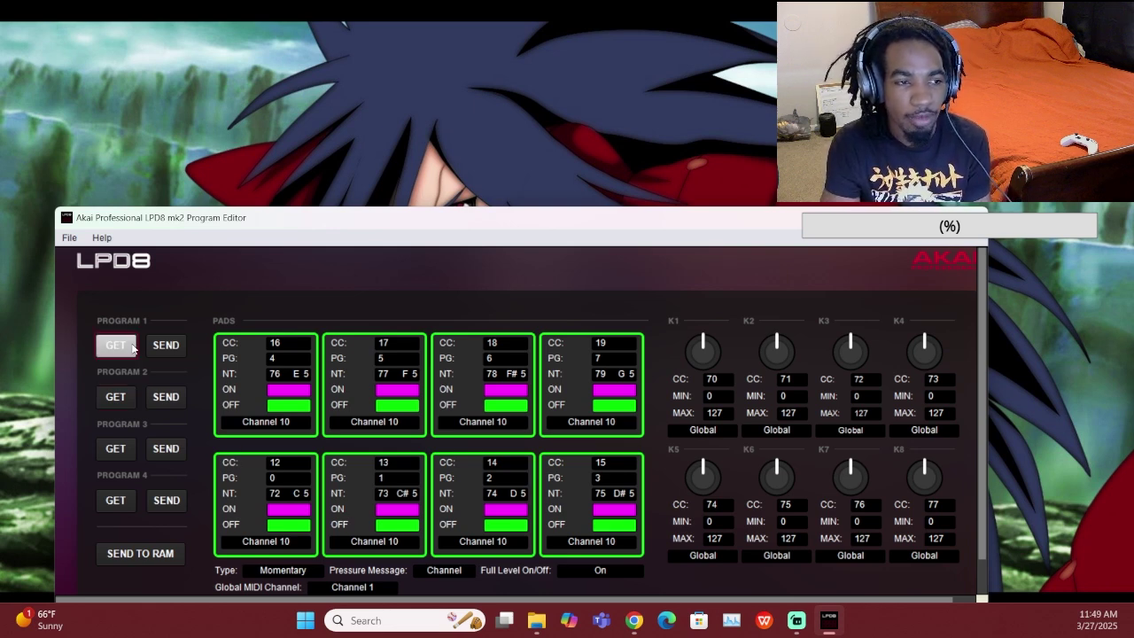
left_click(636, 353)
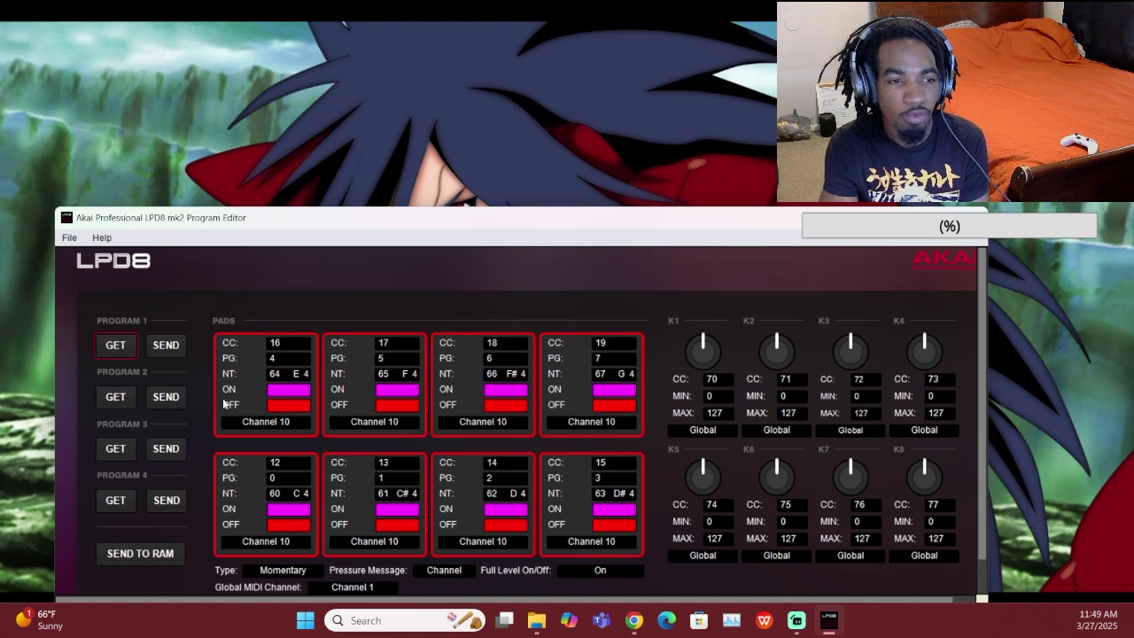
left_click(128, 404)
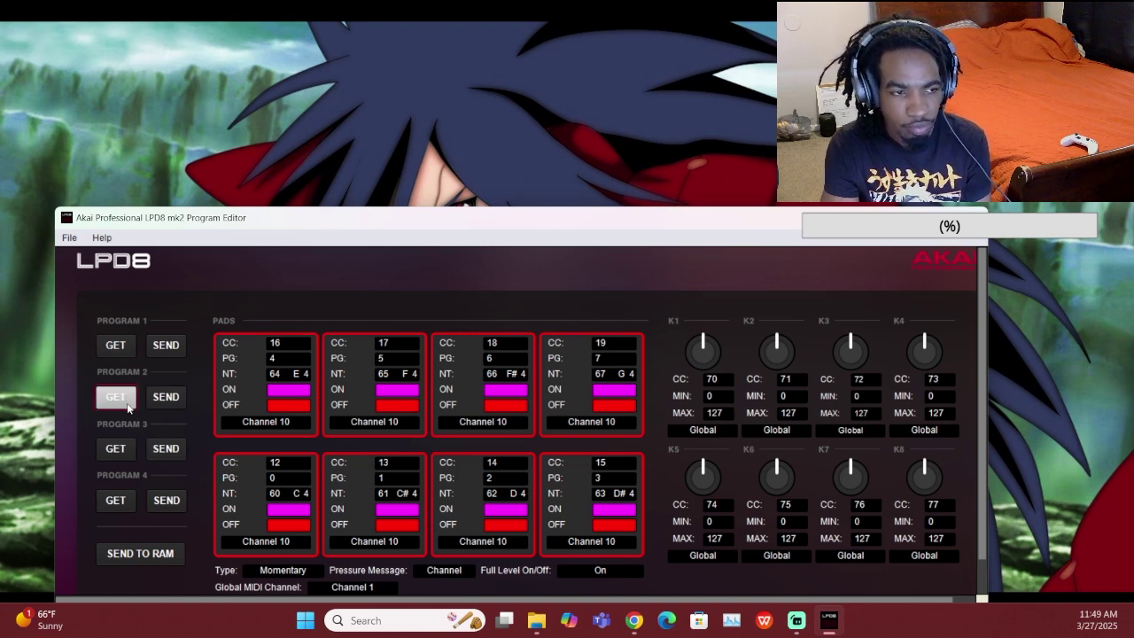
left_click(659, 355)
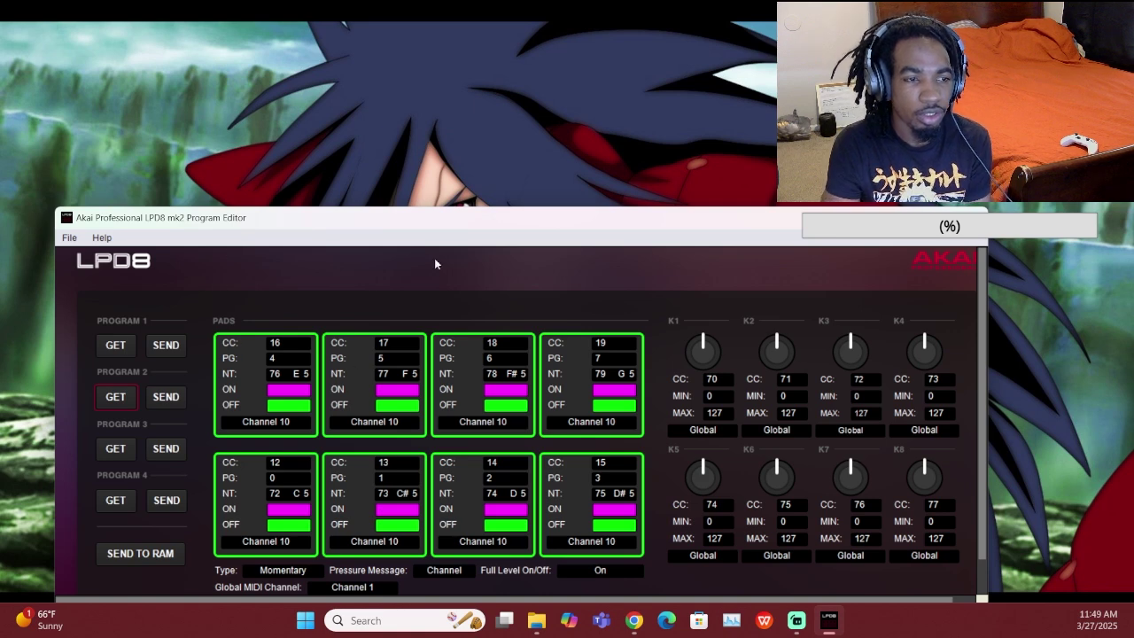
Raise the note of the Program 2 pad with CC 12 to 75, and lower it back to 72.
left_click(292, 495)
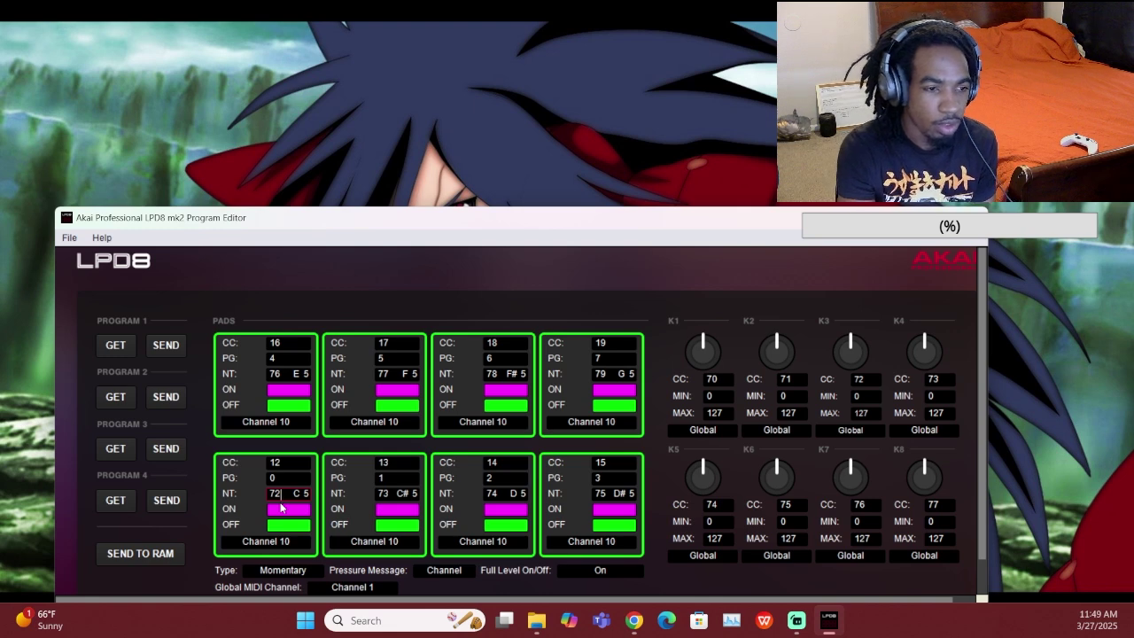
key("Up")
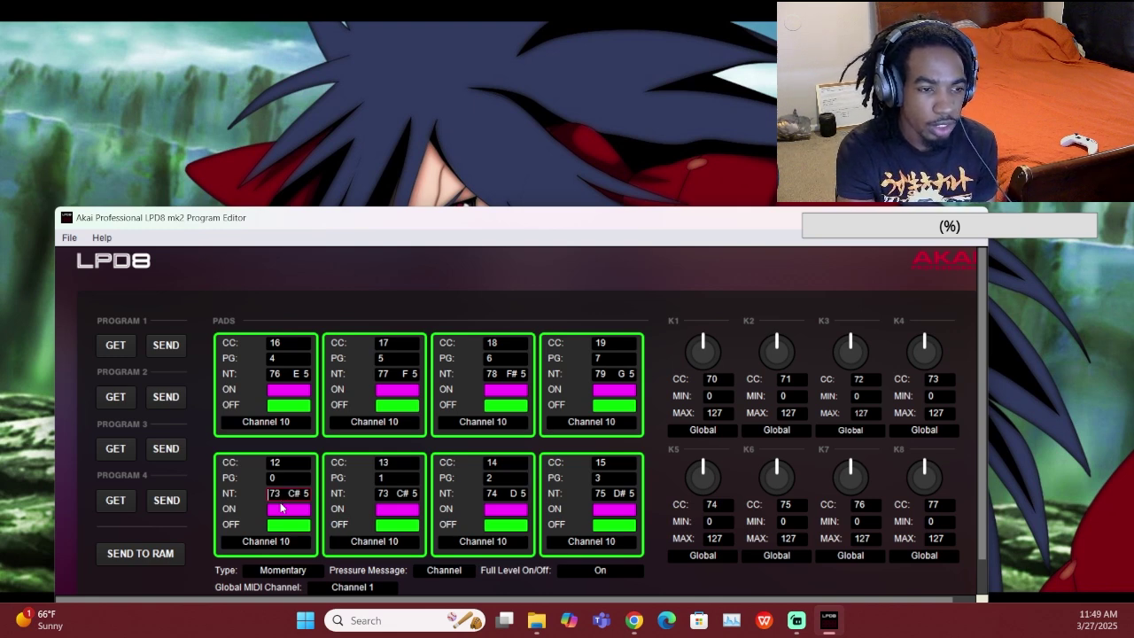
key("Up")
key("Up")
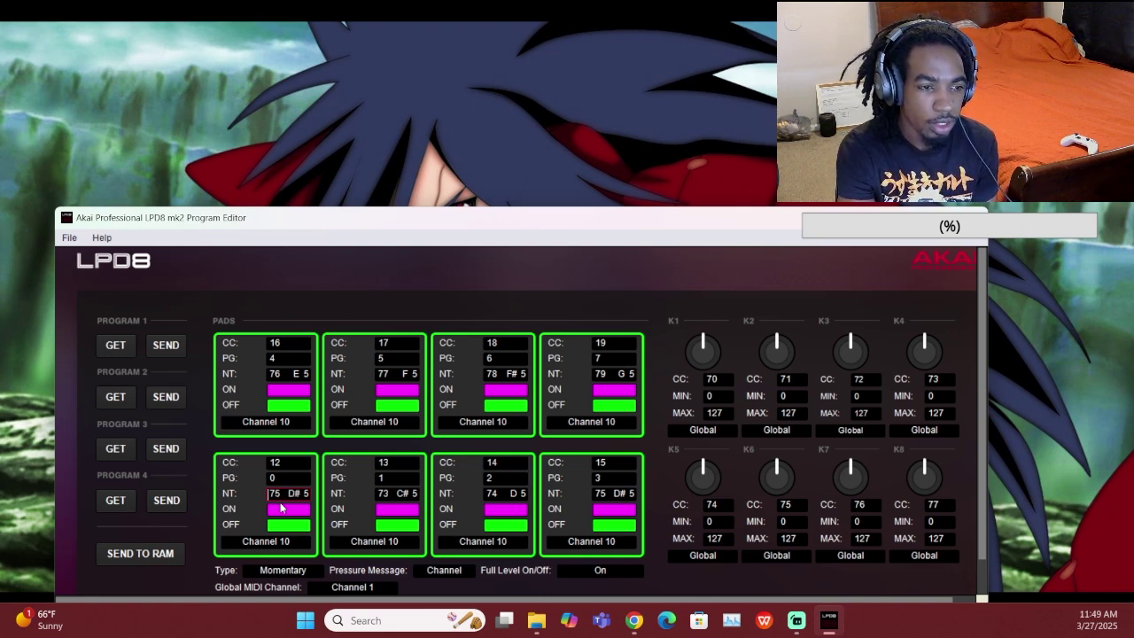
key("Down")
key("Down")
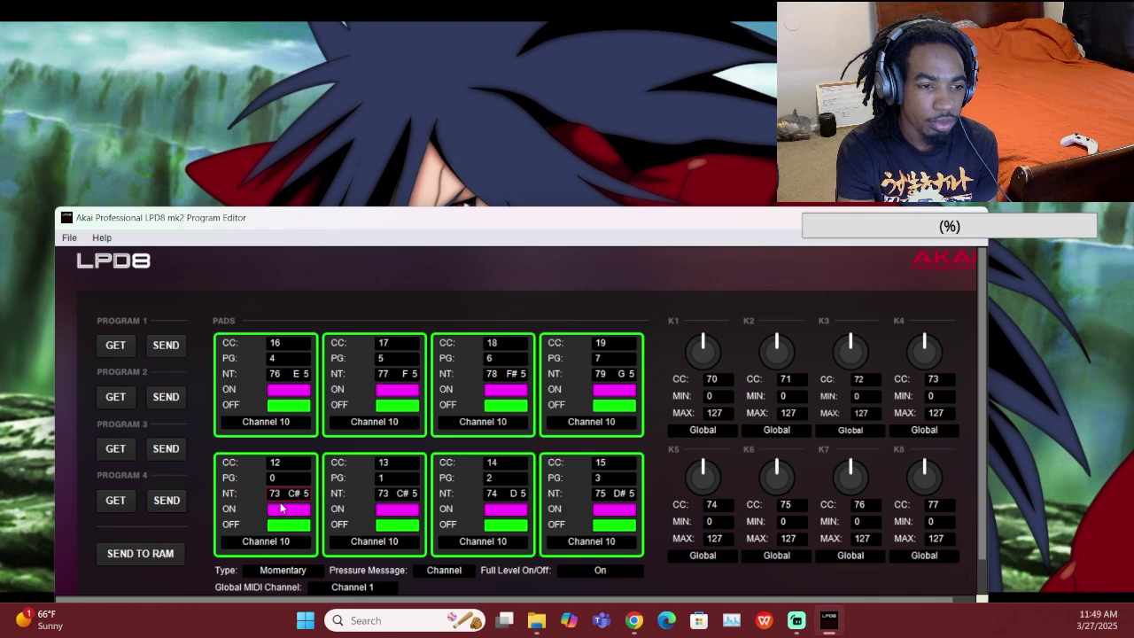
key("Down")
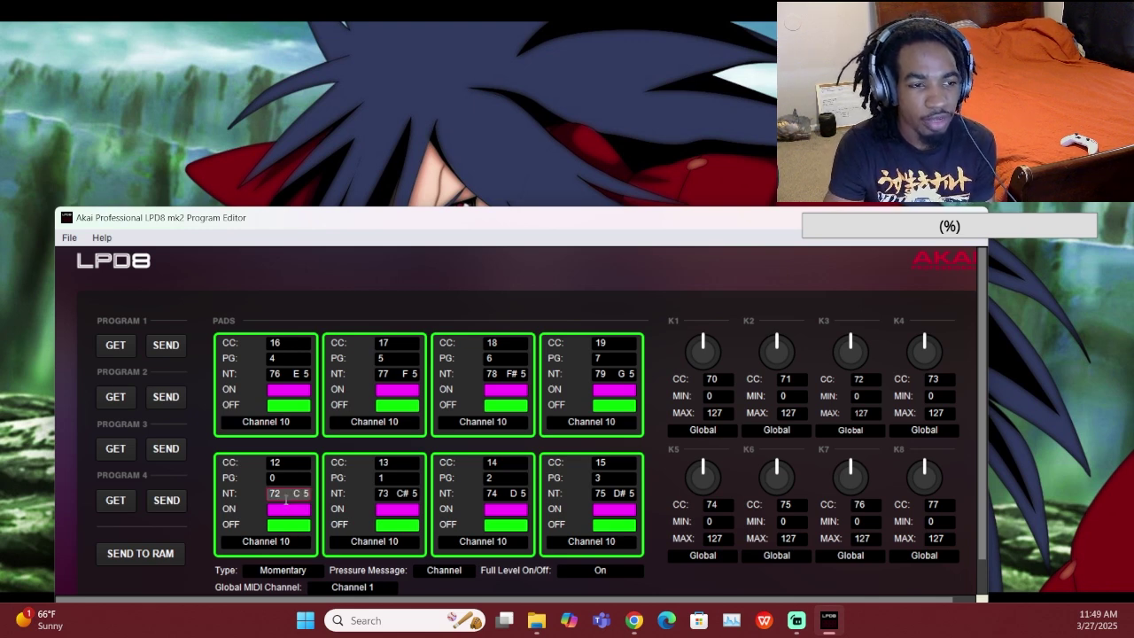
Retrieve Program 1 and Program 3 from the controller to check their pad notes.
left_click(115, 348)
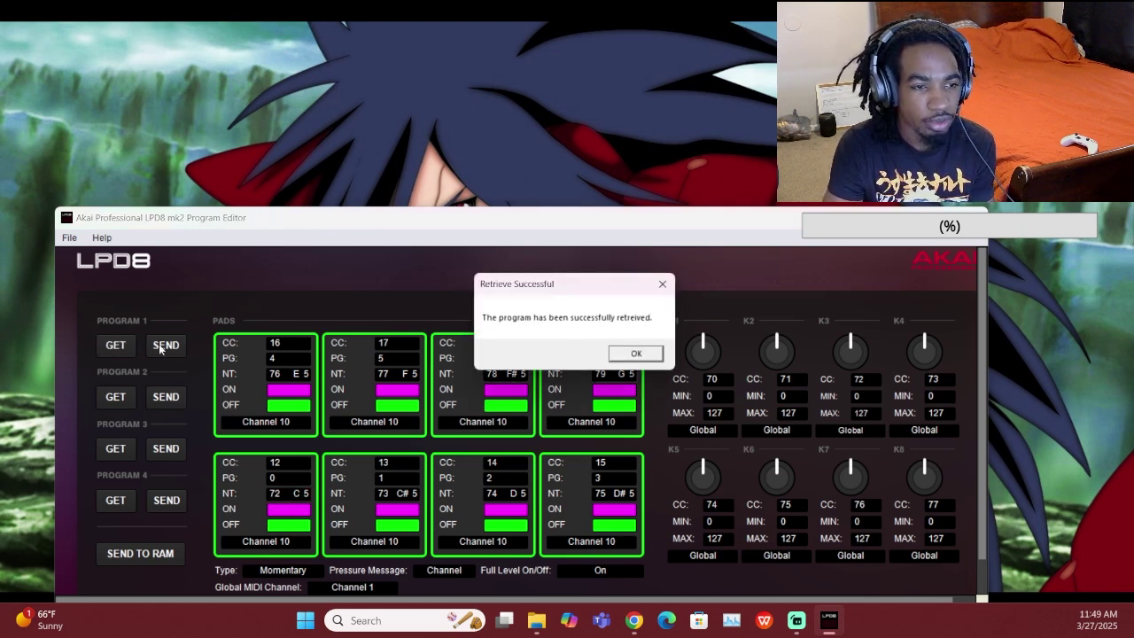
left_click(655, 358)
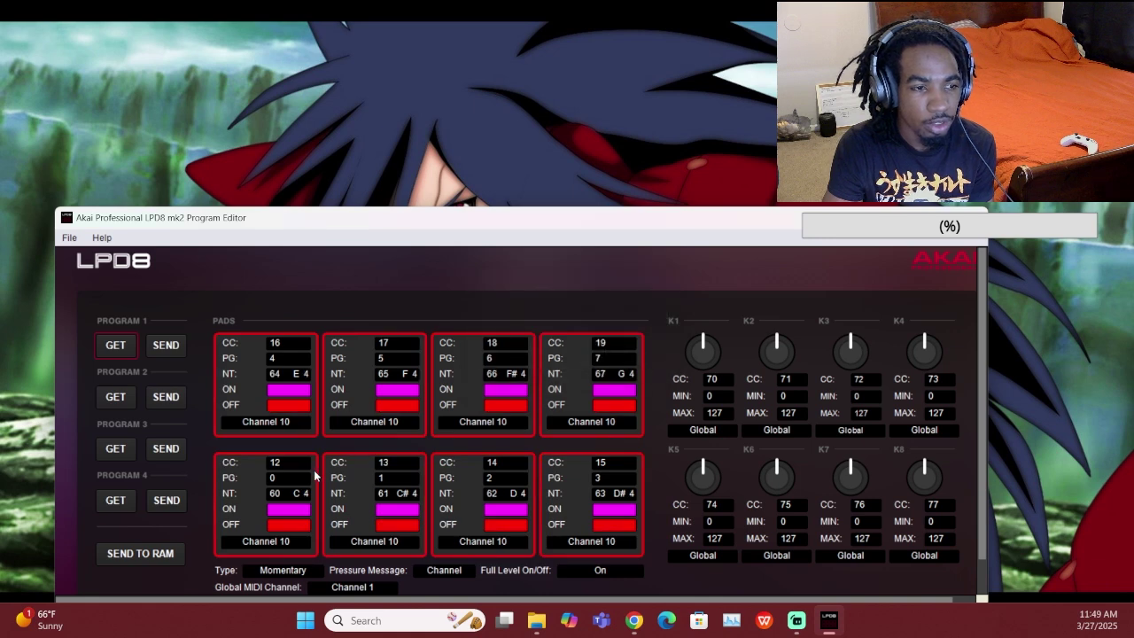
left_click(125, 456)
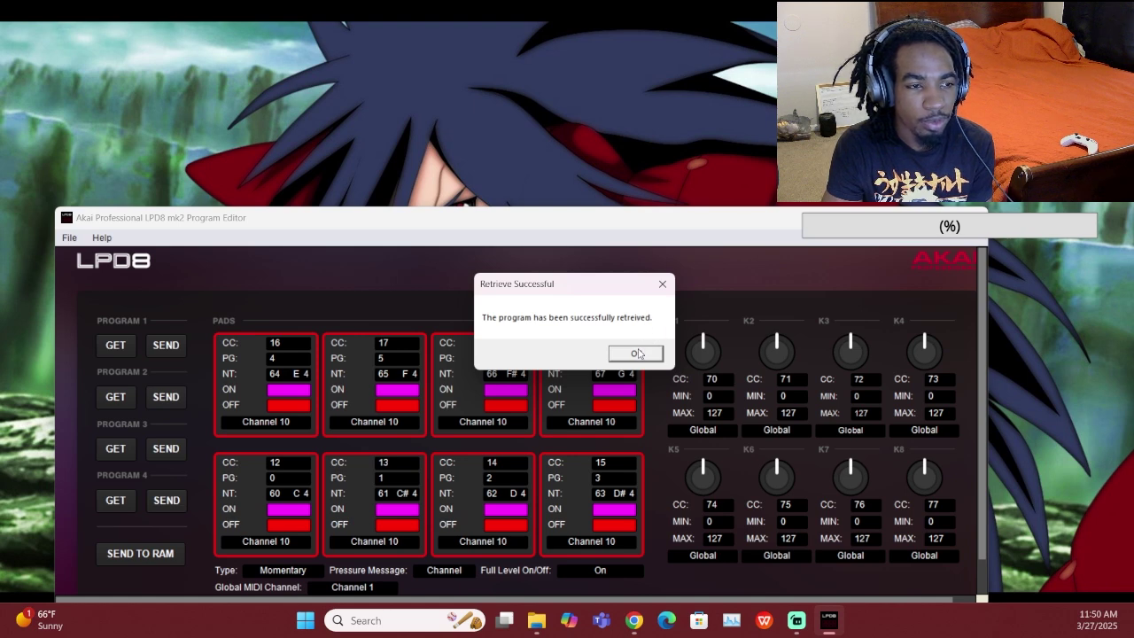
left_click(637, 354)
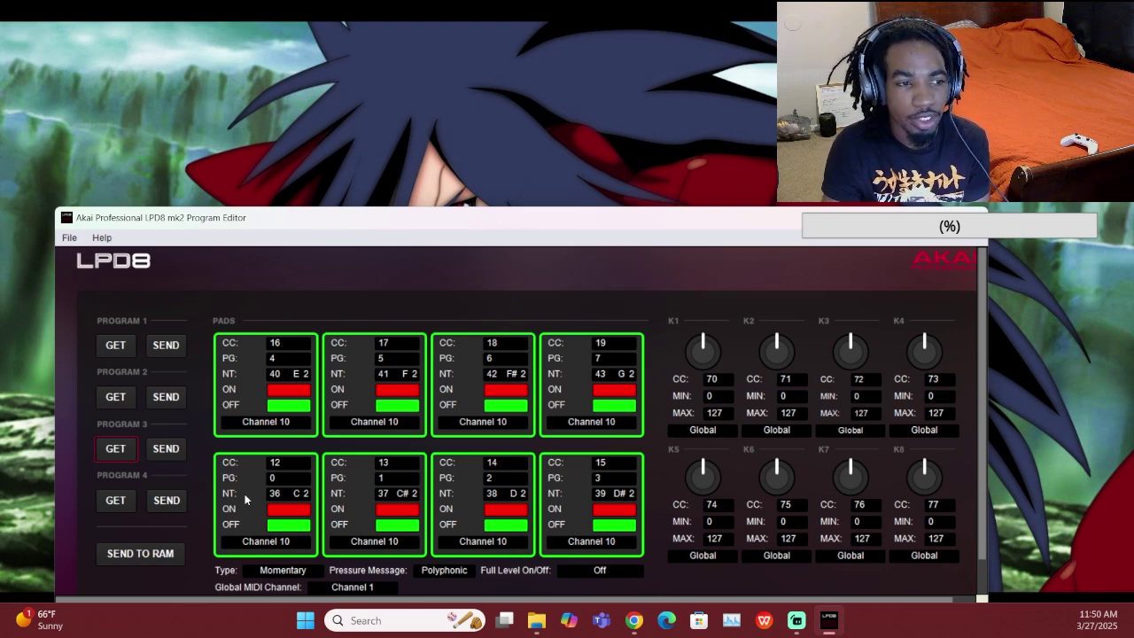
Retrieve Program 2 and Program 1 again to review the note range each one covers.
left_click(111, 397)
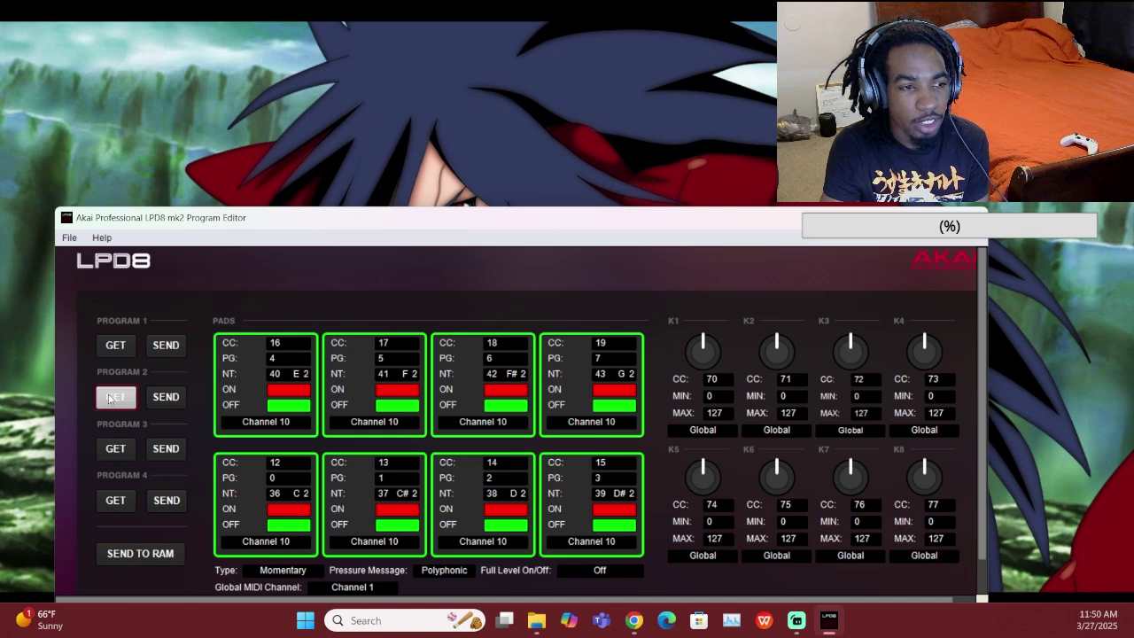
left_click(643, 353)
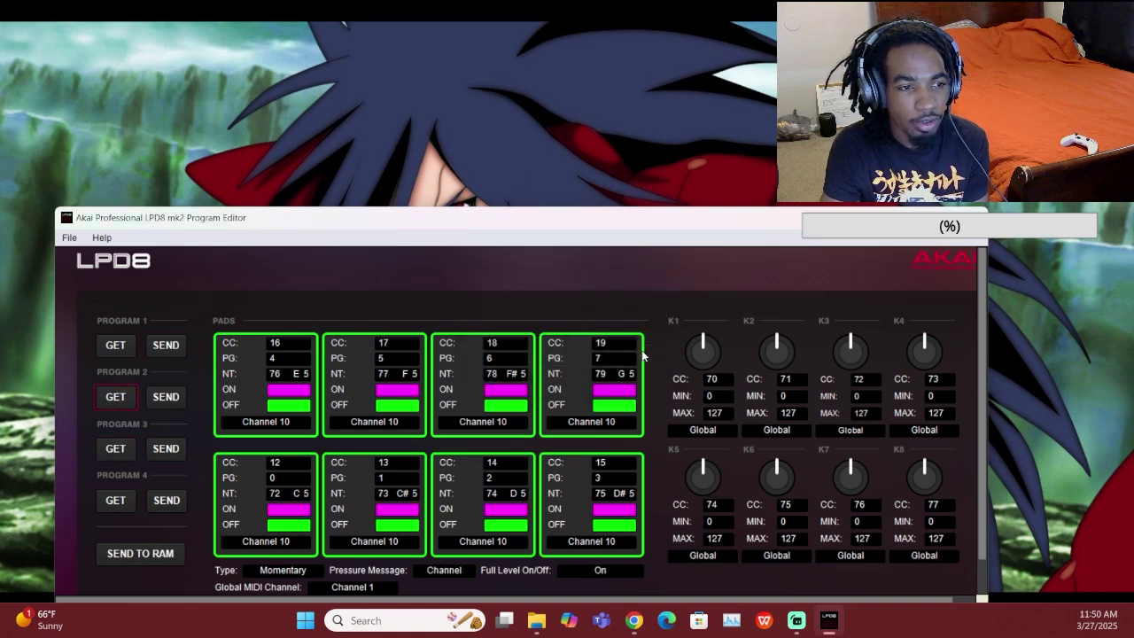
left_click(116, 345)
left_click(626, 351)
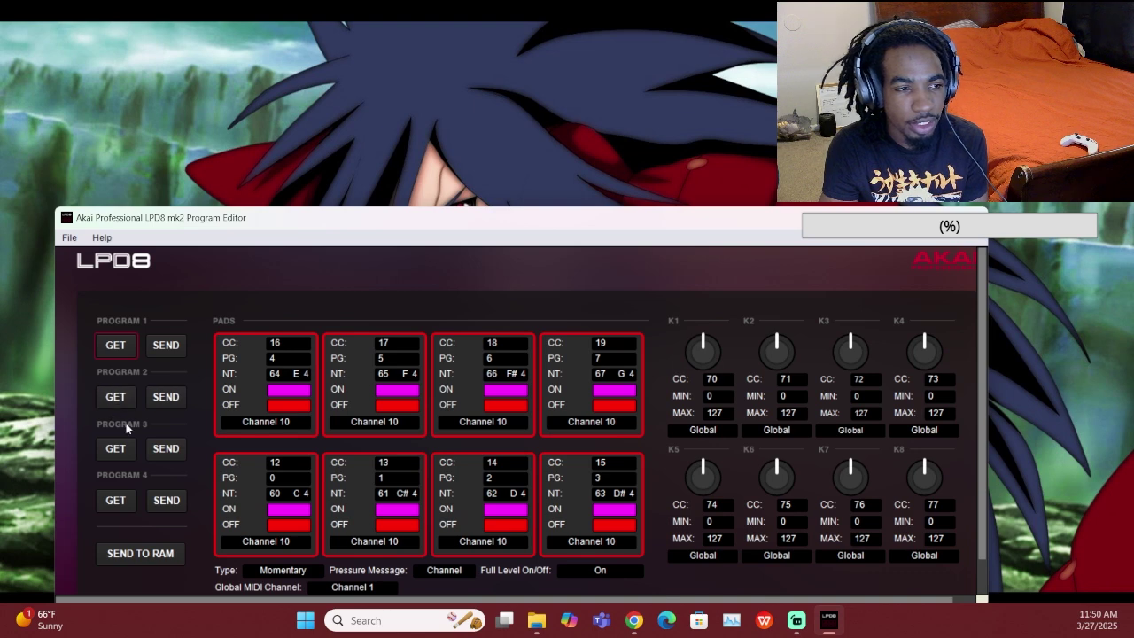
Retrieve Program 3 and set the note of its CC 12 pad to 84 (C 6).
left_click(114, 450)
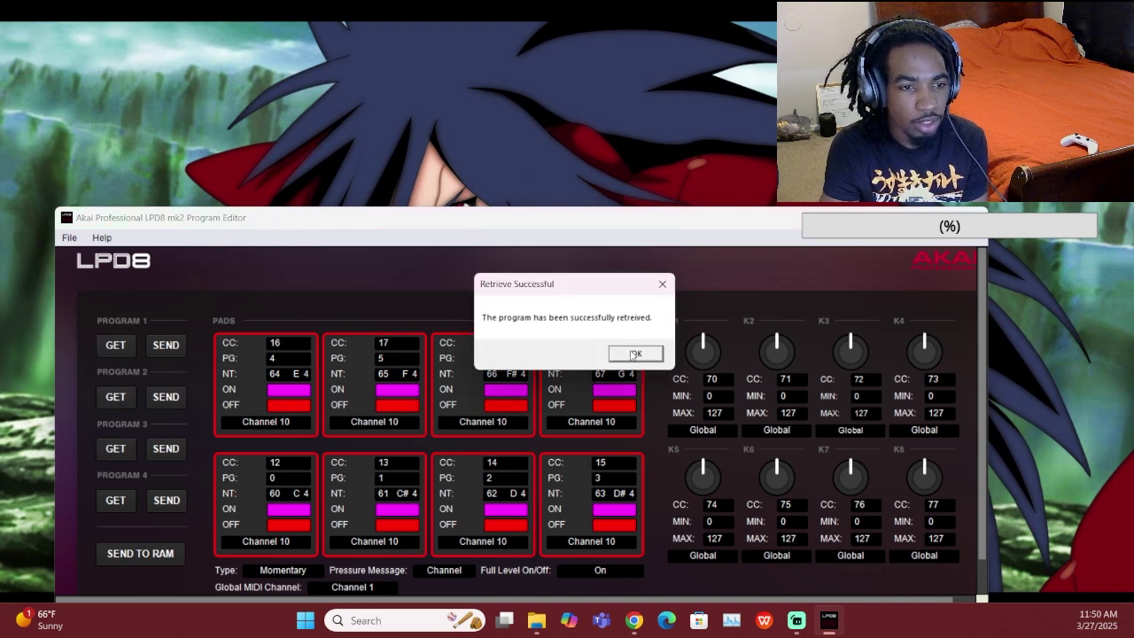
left_click(634, 353)
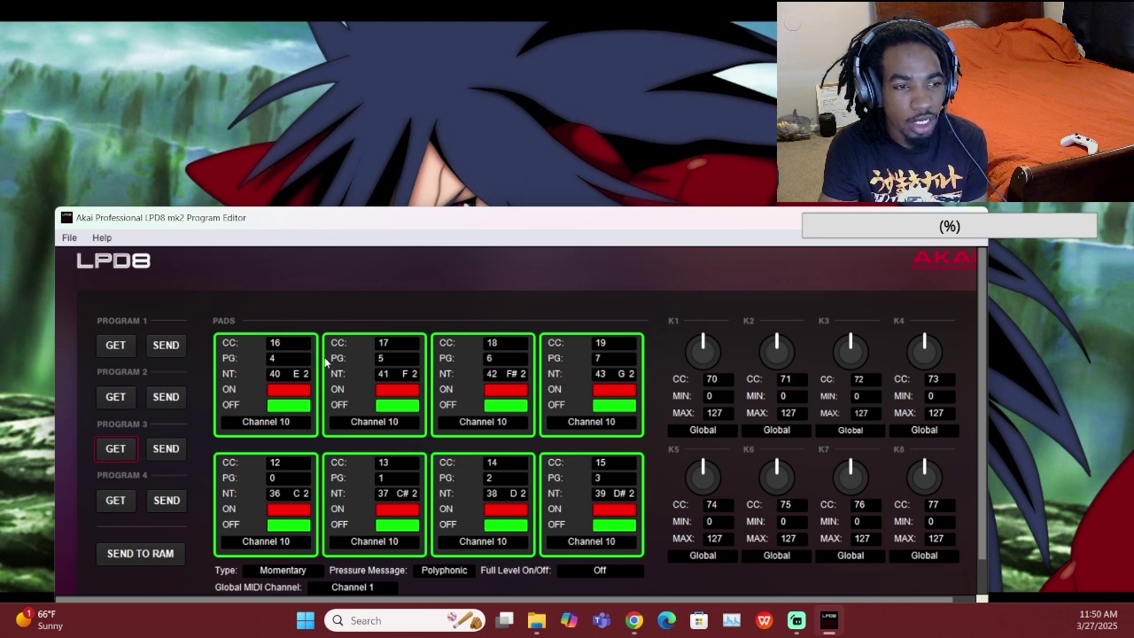
left_click(305, 492)
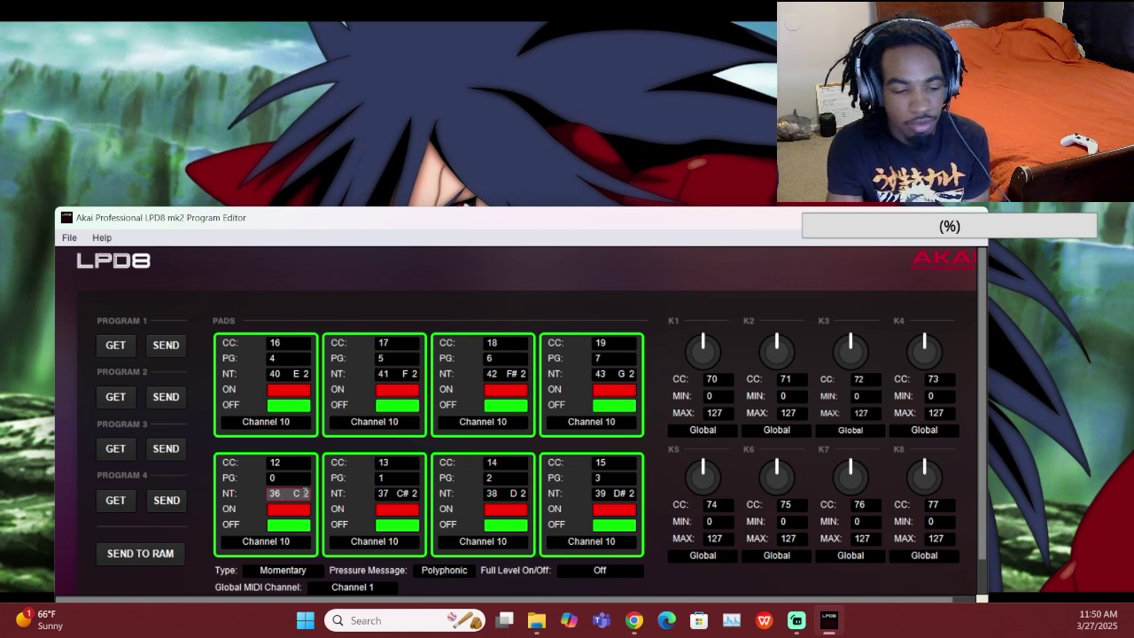
key("BackSpace")
key("BackSpace")
type("63")
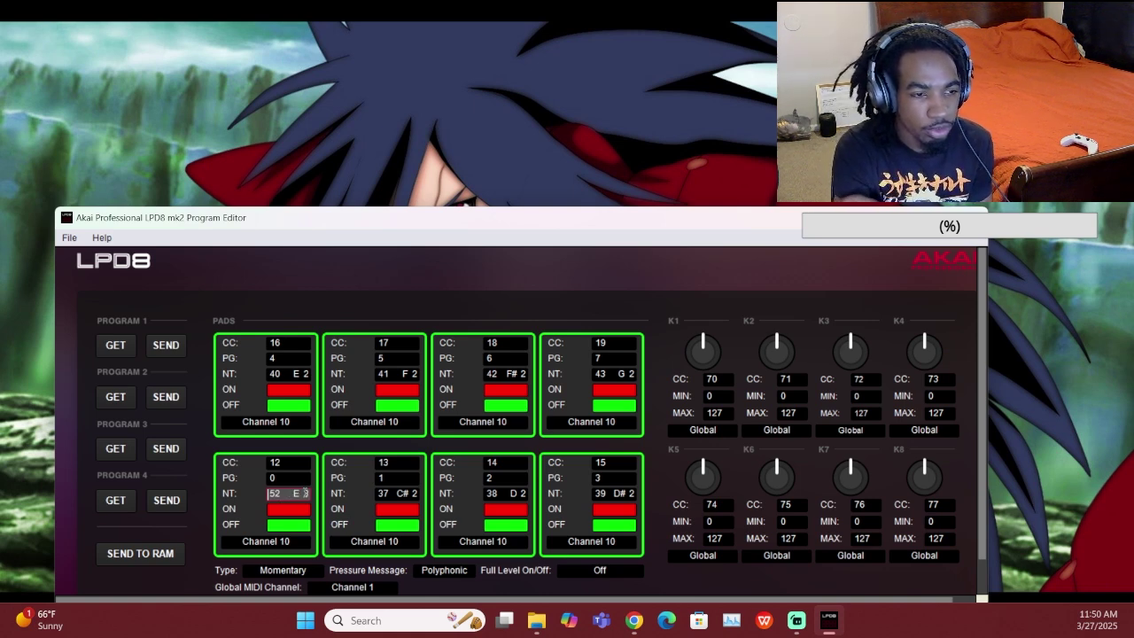
key("BackSpace")
key("BackSpace")
type("74")
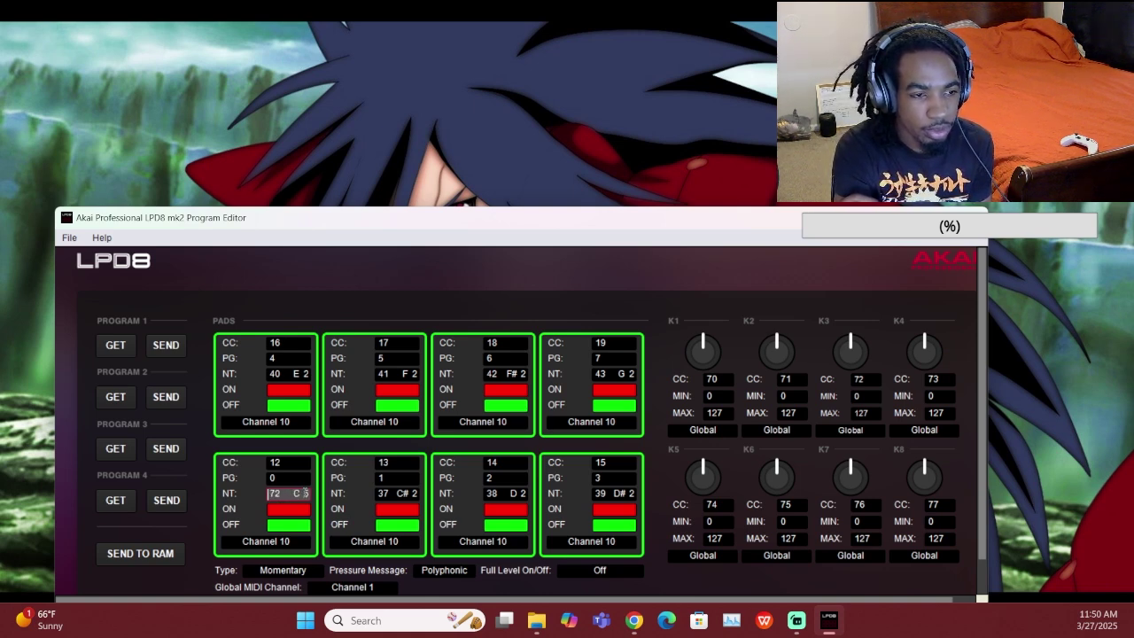
key("BackSpace")
key("BackSpace")
type("81")
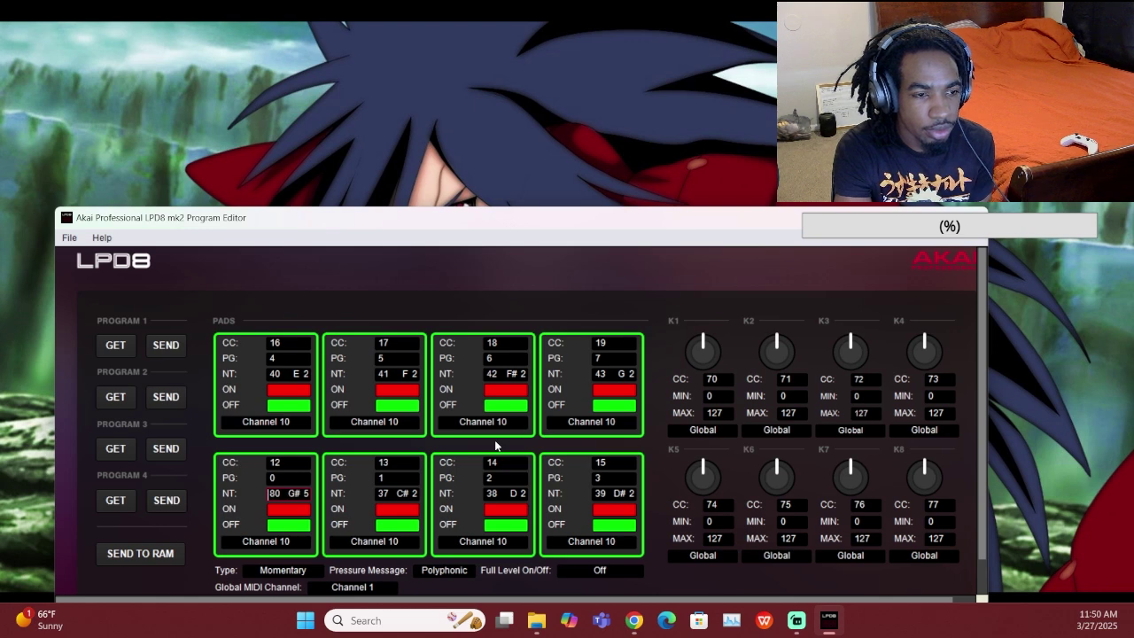
key("BackSpace")
type("7")
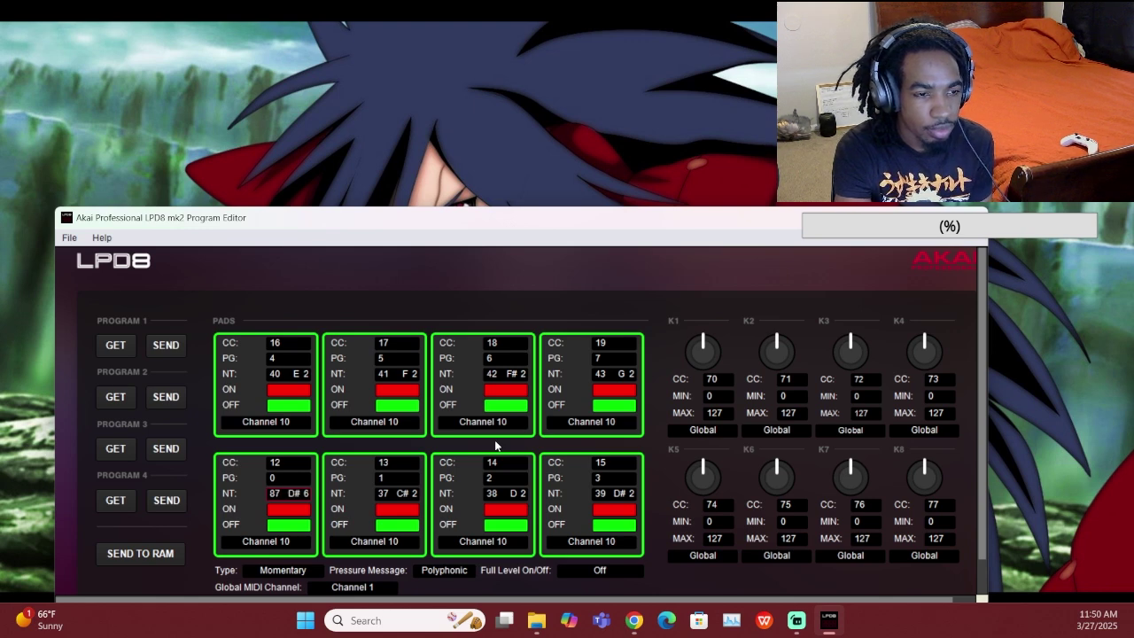
key("BackSpace")
type("4")
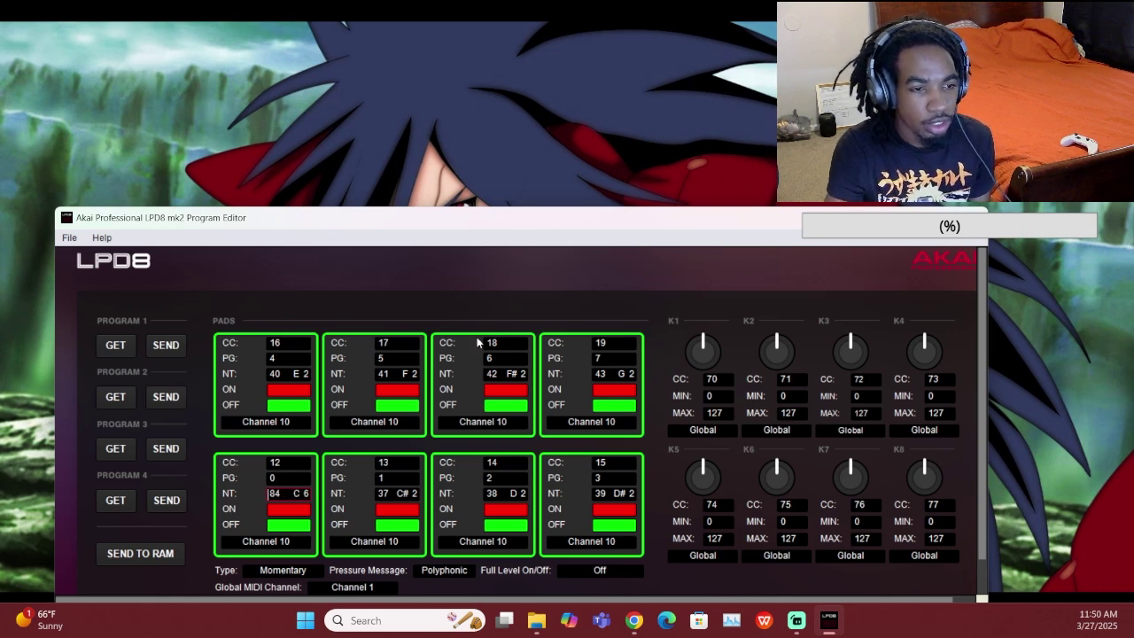
Set the notes of the CC 13, CC 14 and CC 15 pads to 85, 86 and 87.
left_click(385, 496)
double_click(383, 494)
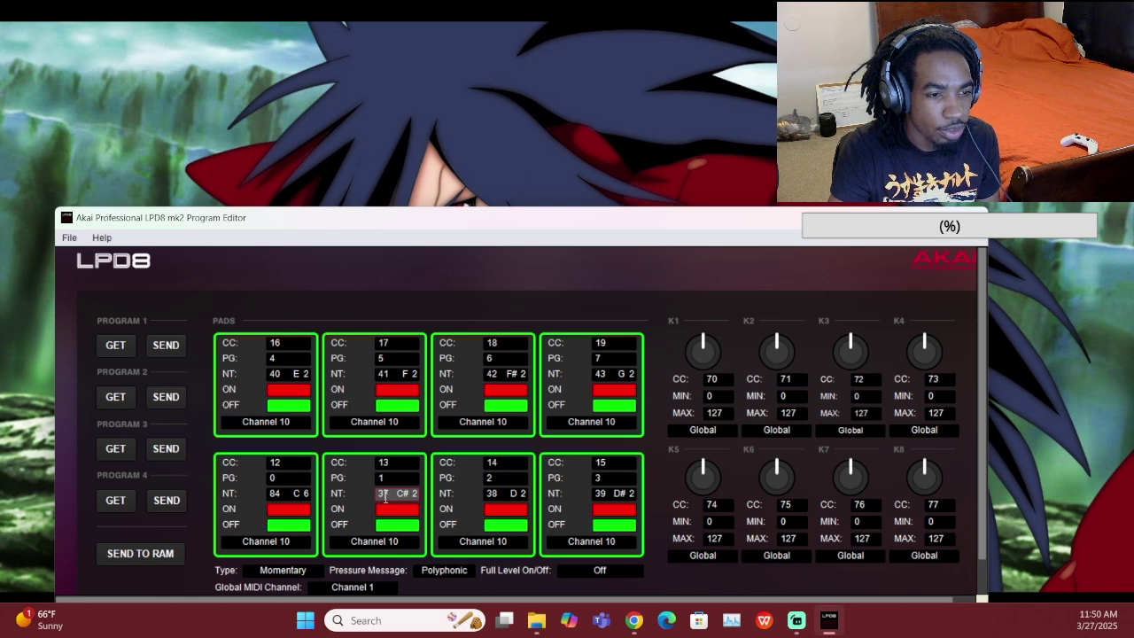
type("85")
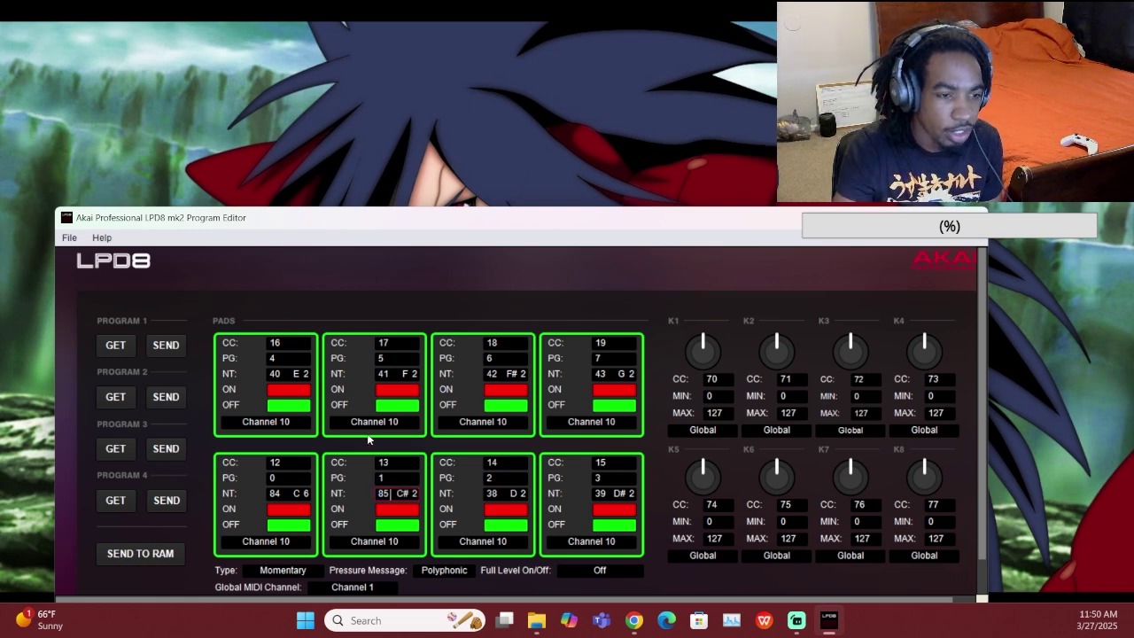
left_click(497, 493)
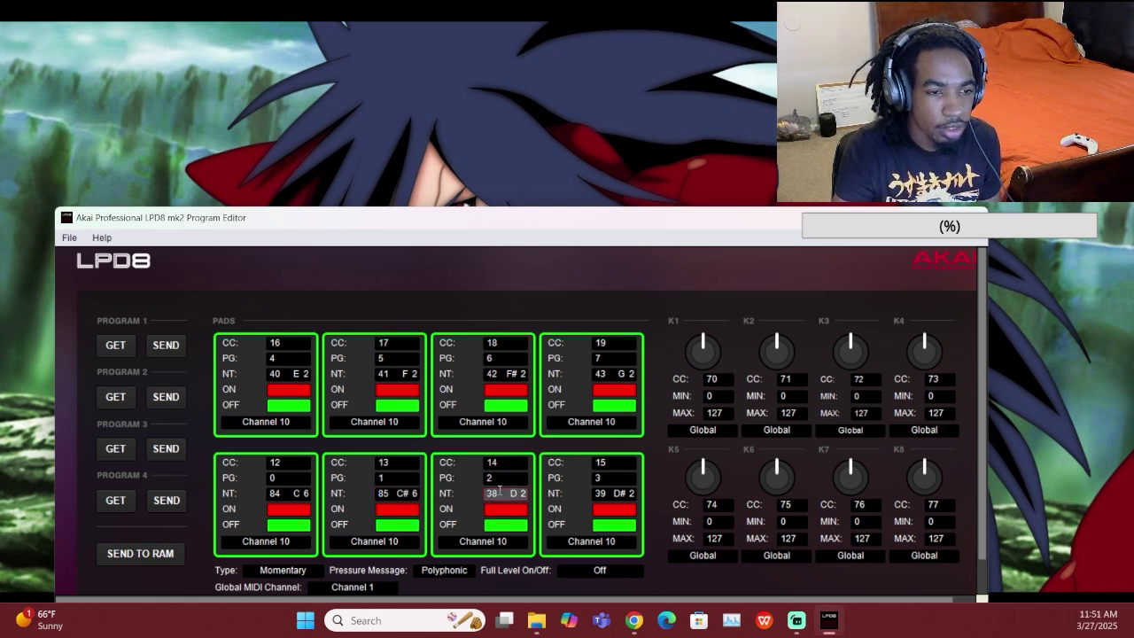
double_click(496, 492)
type("86")
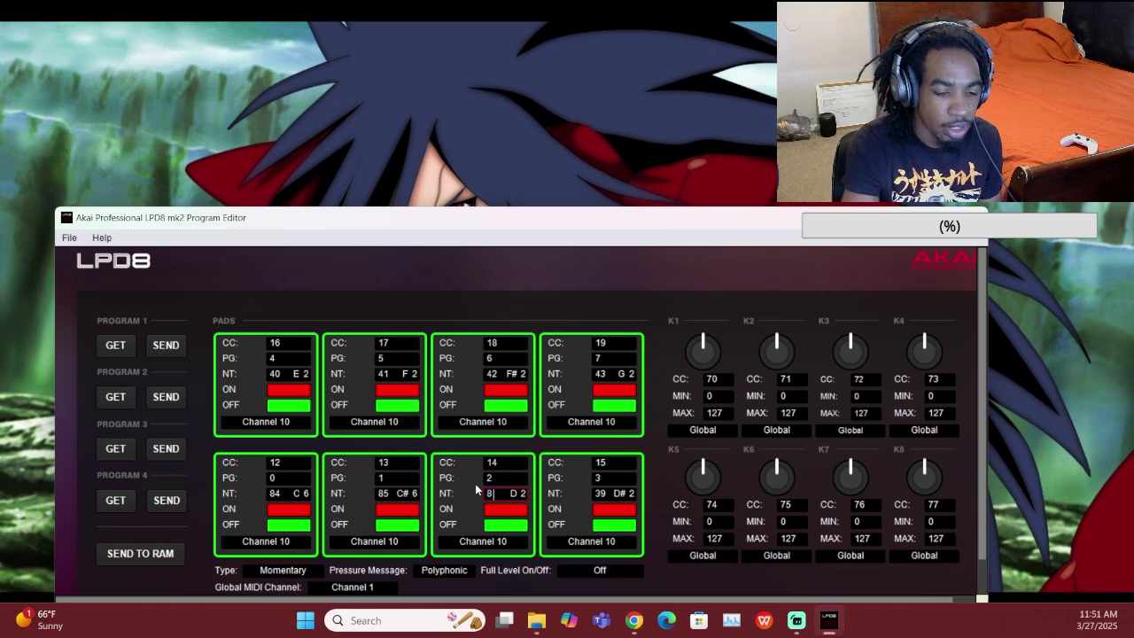
double_click(600, 493)
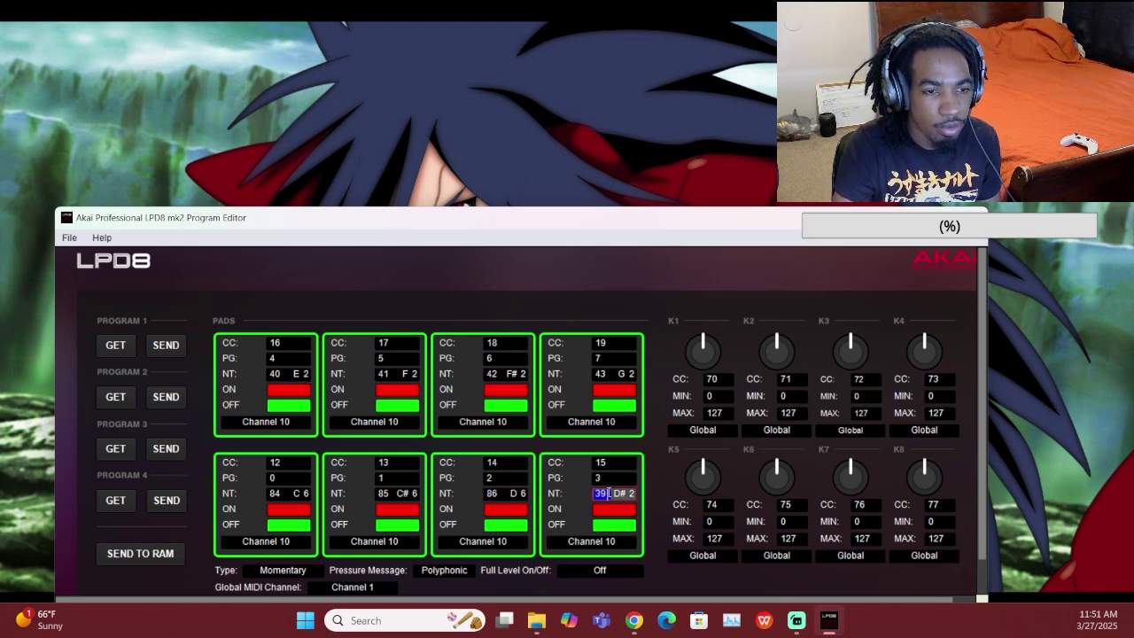
type("87")
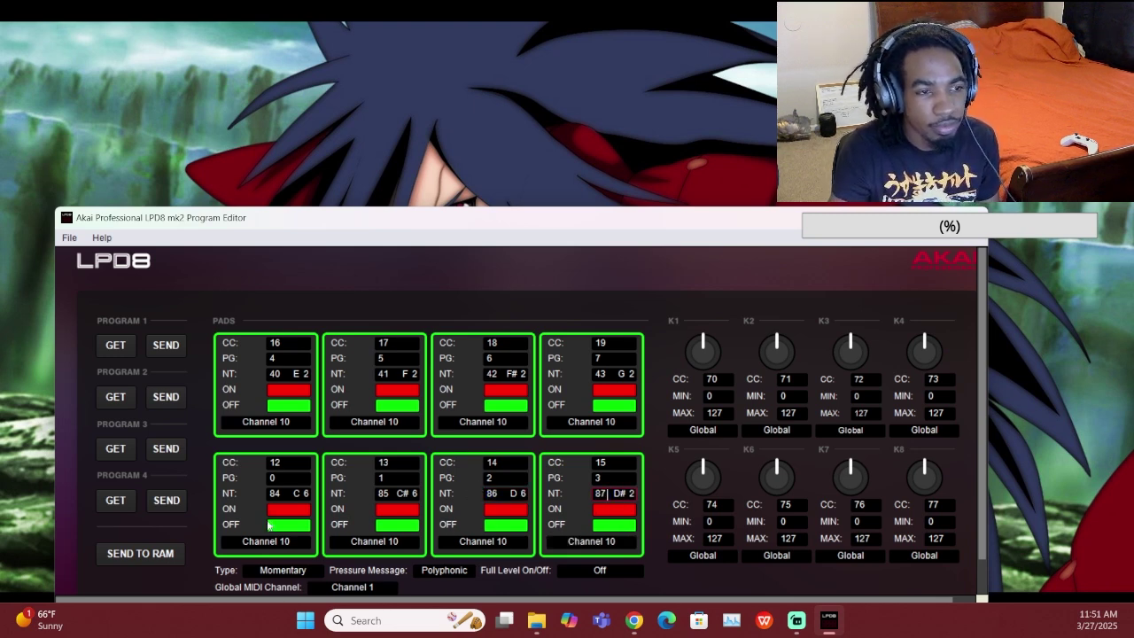
key("Tab")
Set the note of the CC 16 pad to 88 and of the CC 17 pad to 89.
double_click(275, 373)
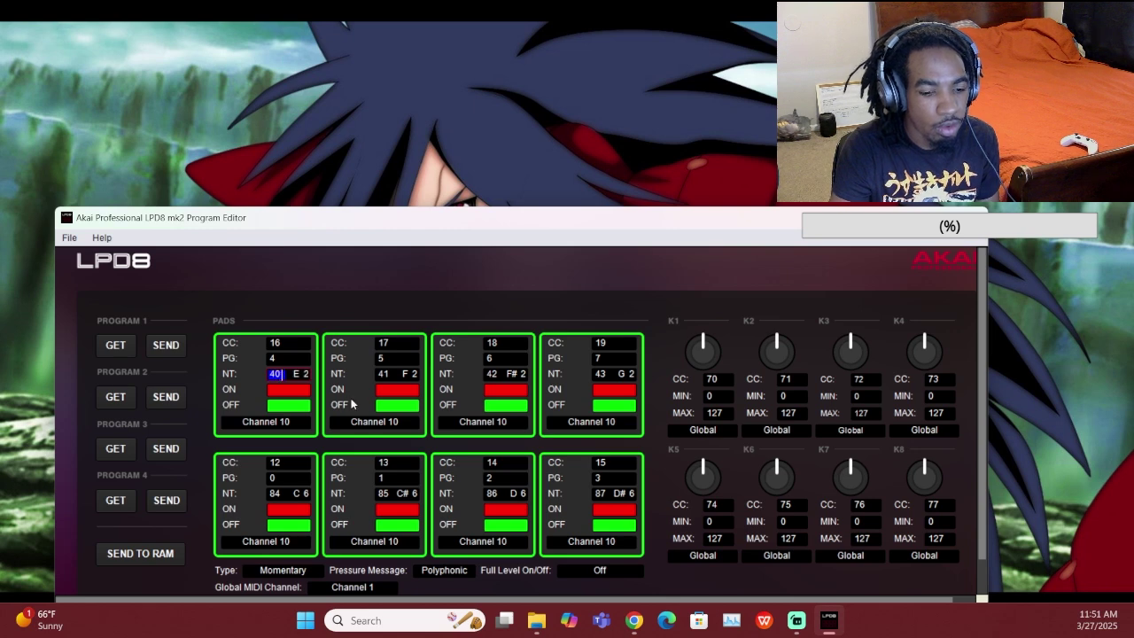
type("88")
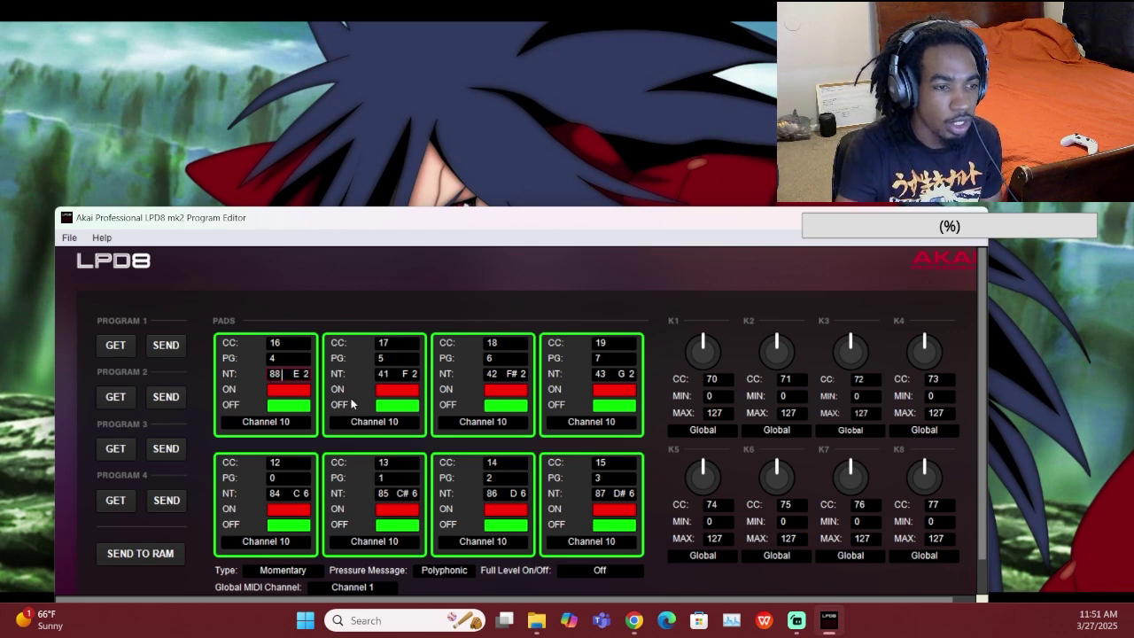
left_click(389, 373)
double_click(390, 373)
type("89")
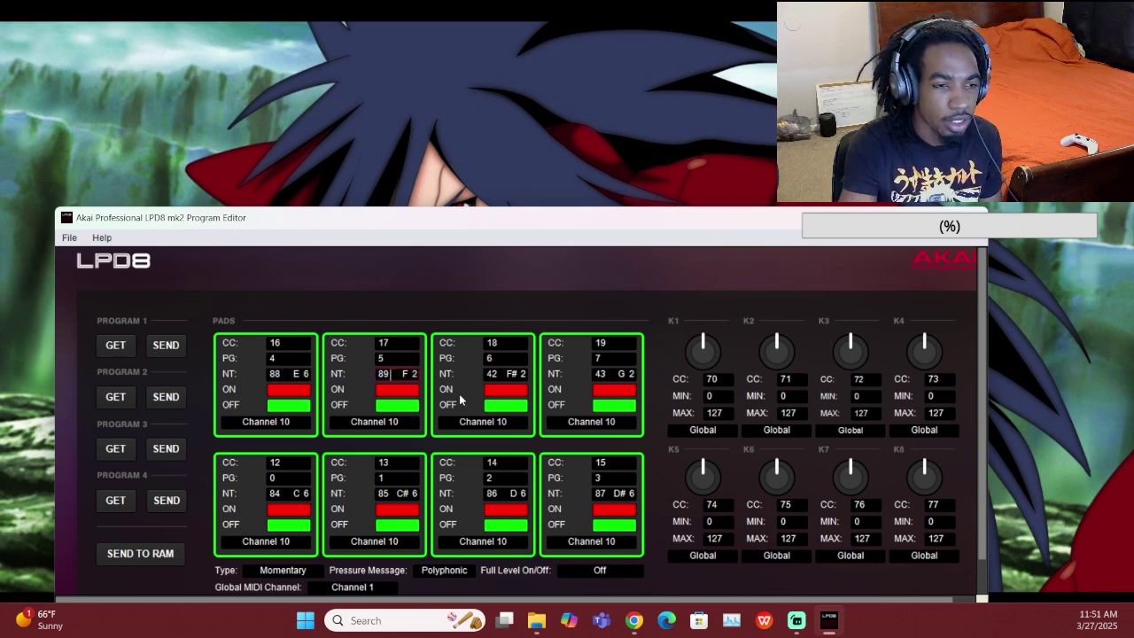
Set the note of the CC 18 pad to 90 and of the CC 19 pad to 91.
left_click(493, 373)
double_click(492, 373)
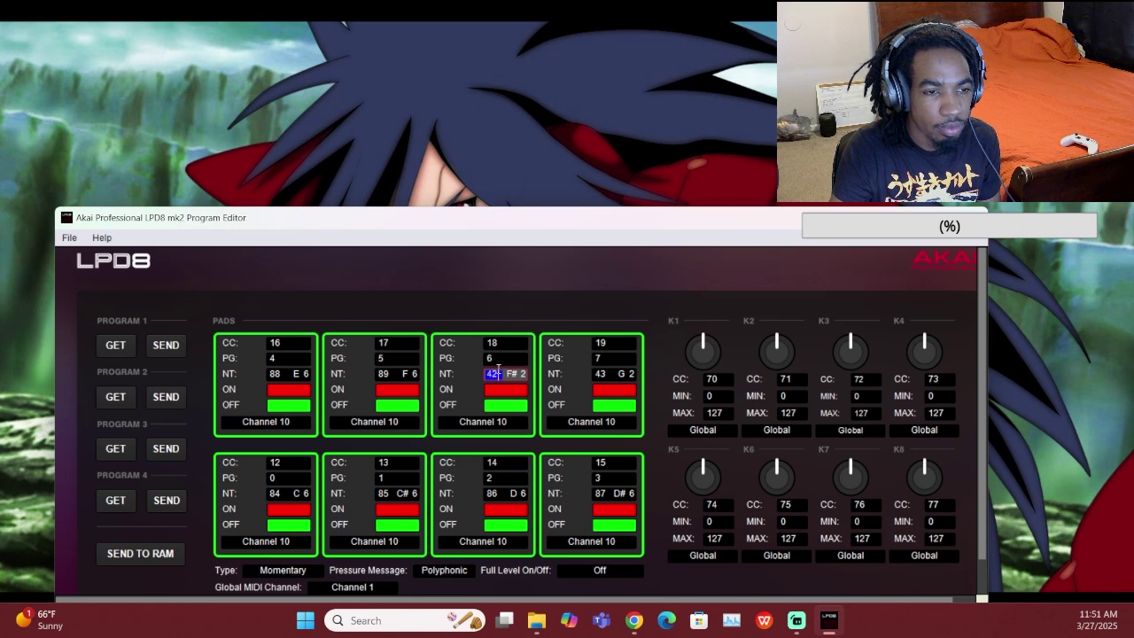
type("90")
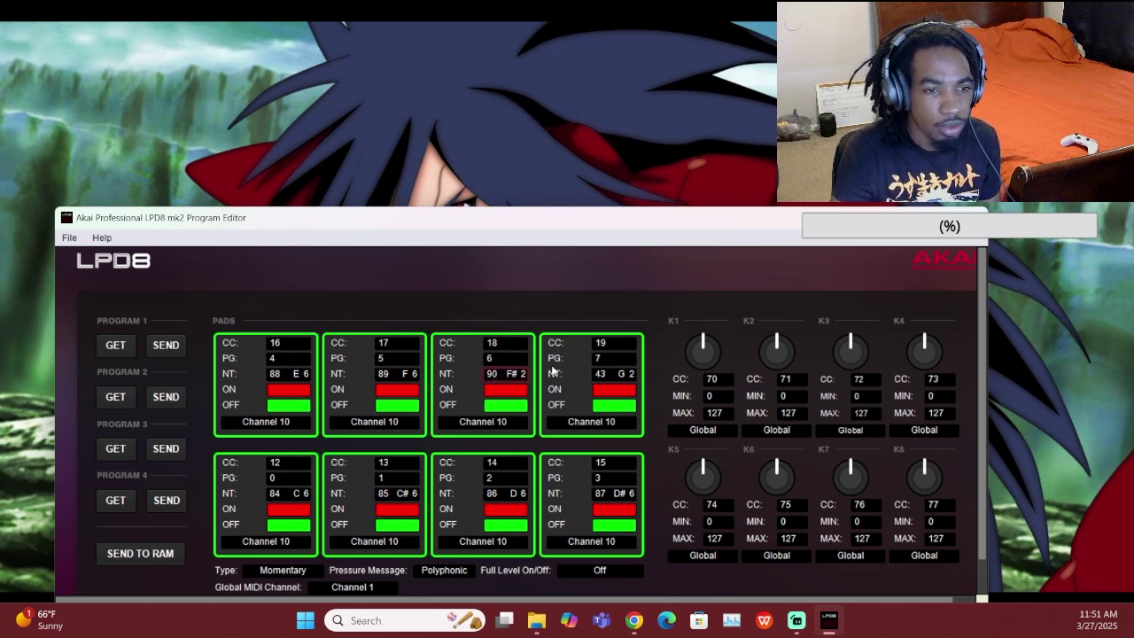
left_click(600, 373)
double_click(600, 373)
type("9")
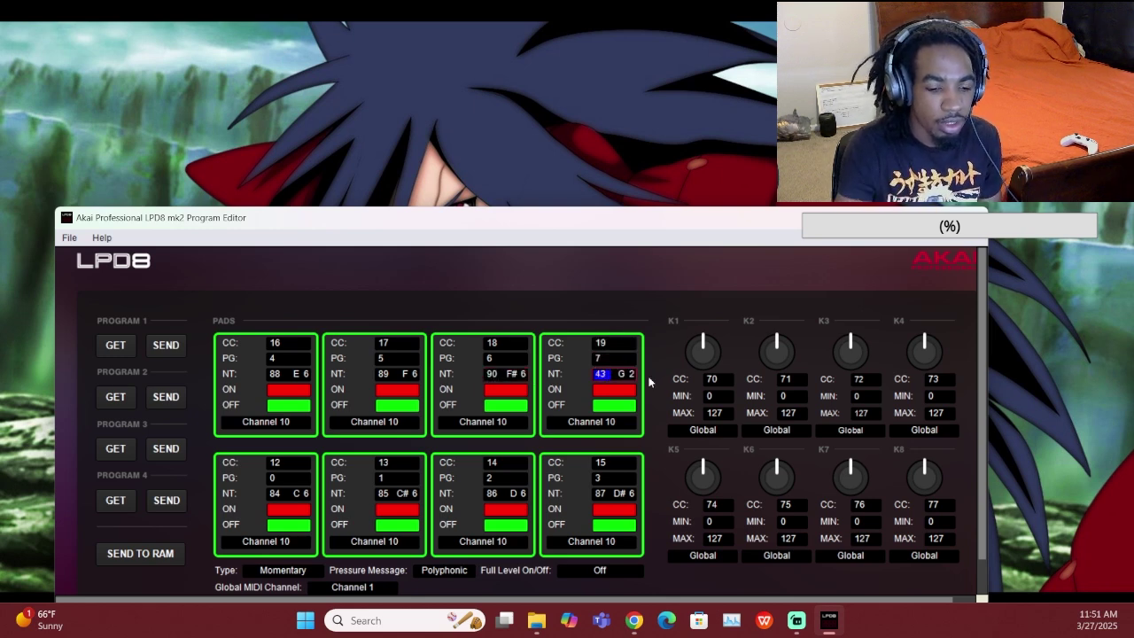
type("1")
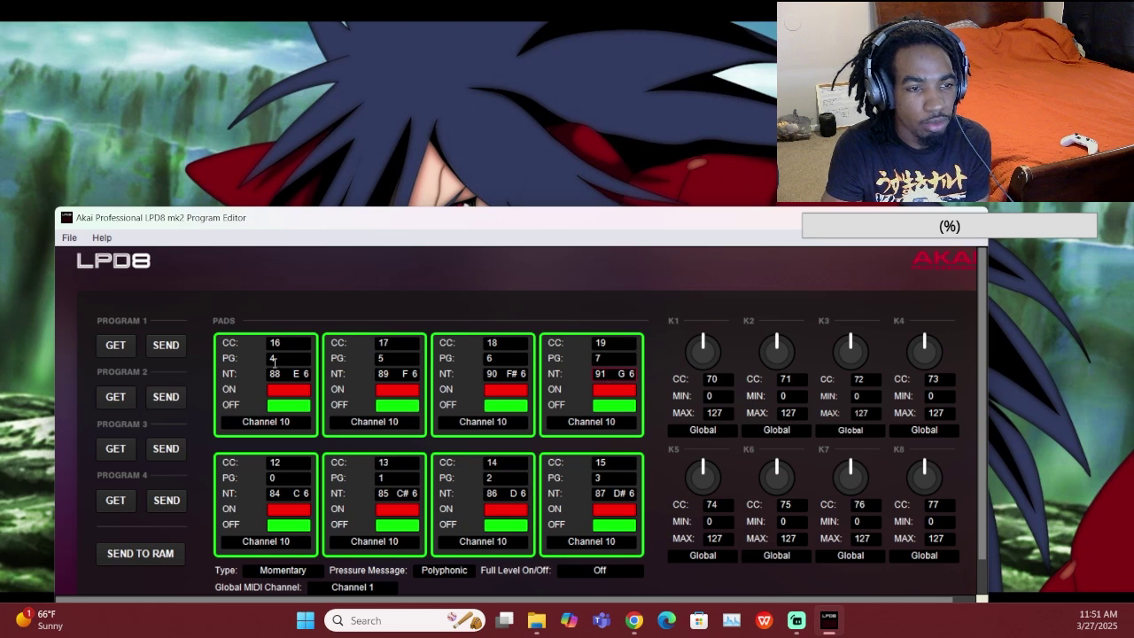
Save the program in the Downloads folder as lpd notes.lpd8mk2, replacing the existing file.
left_click(70, 237)
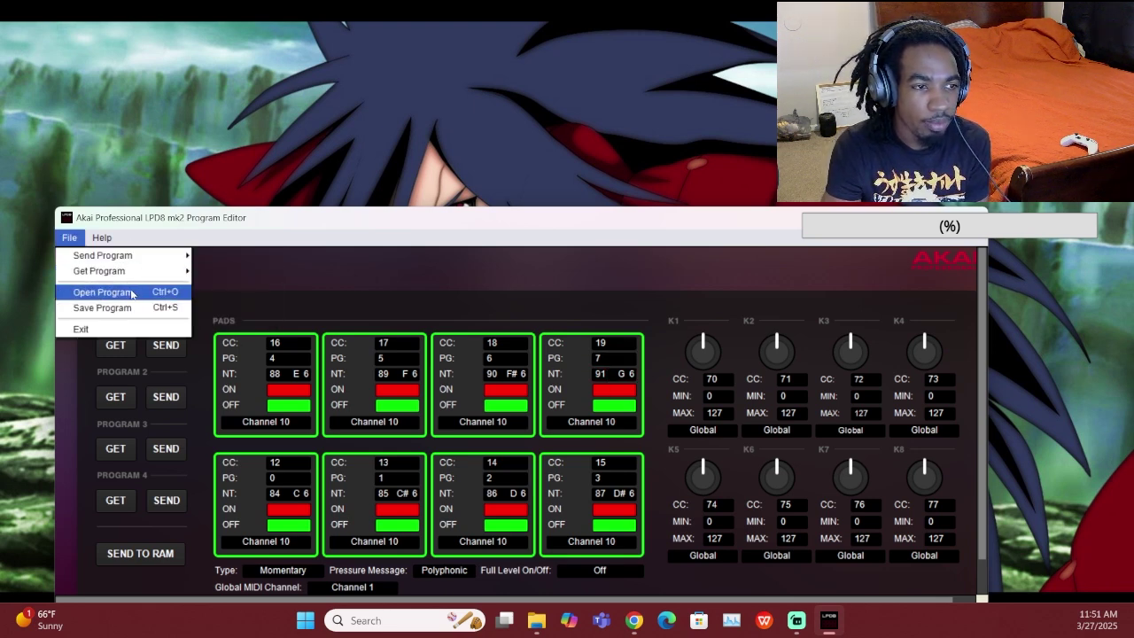
left_click(129, 307)
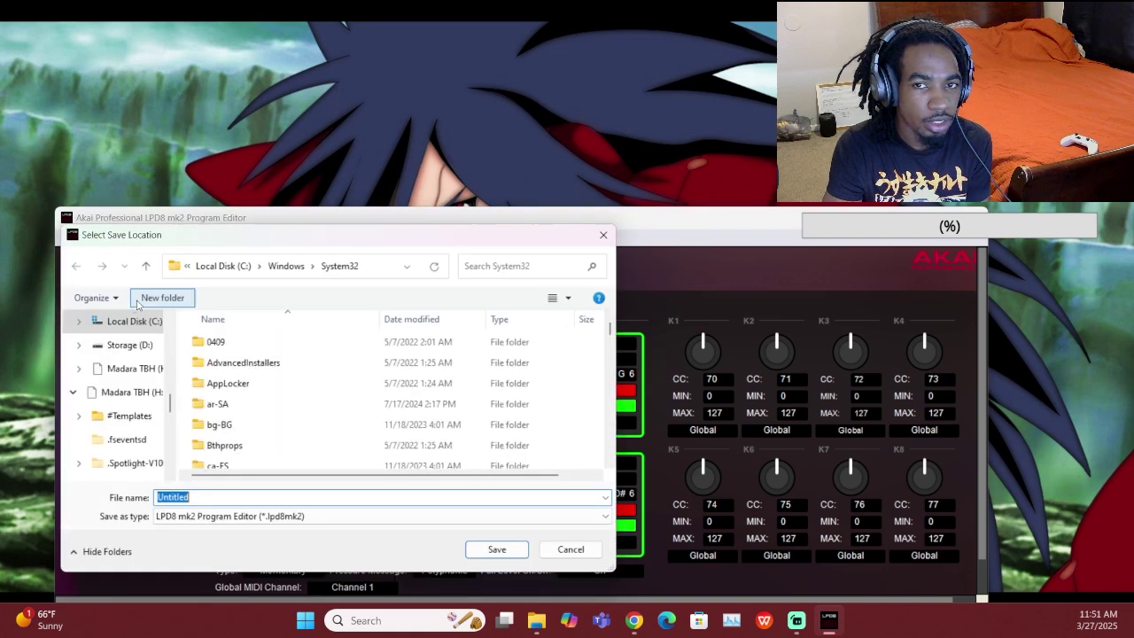
scroll(133, 372, "up", 5)
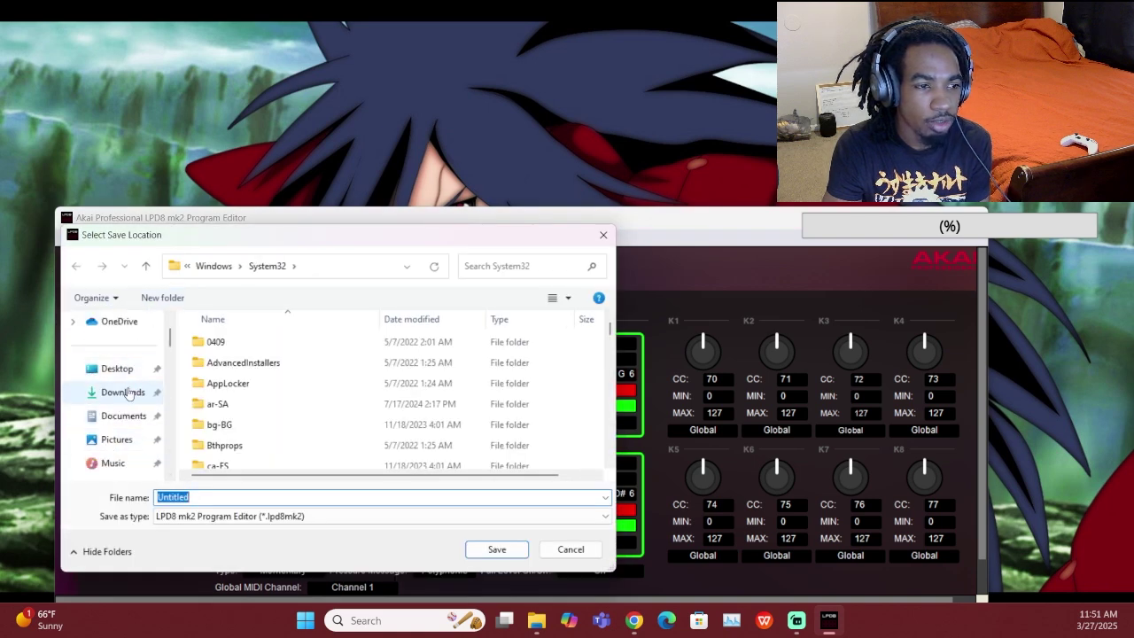
left_click(129, 394)
left_click(205, 347)
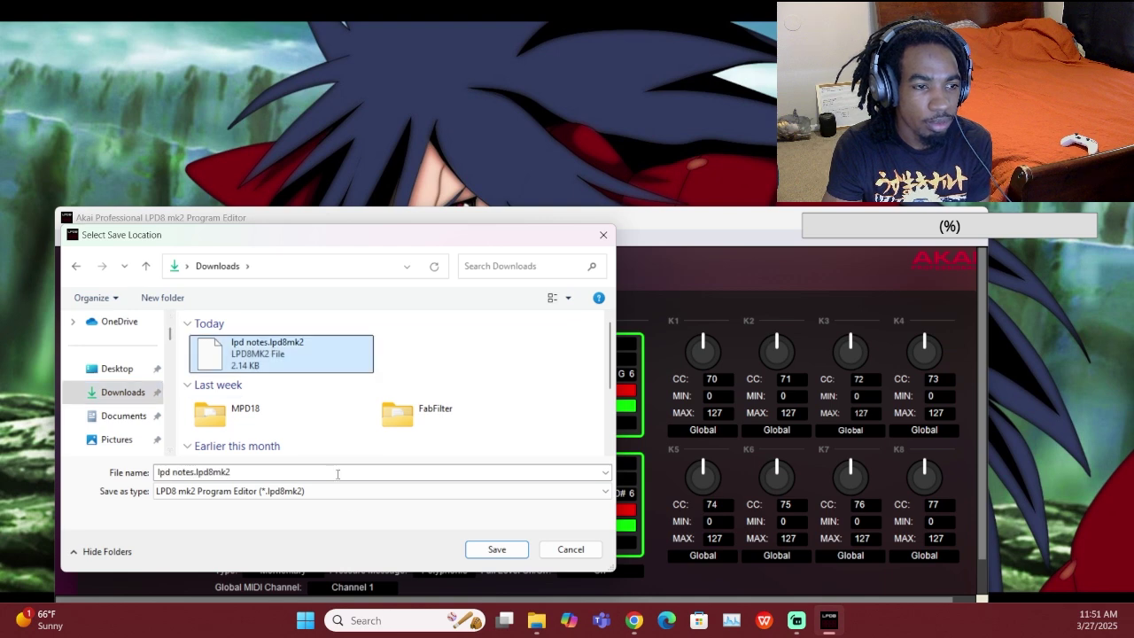
left_click(498, 550)
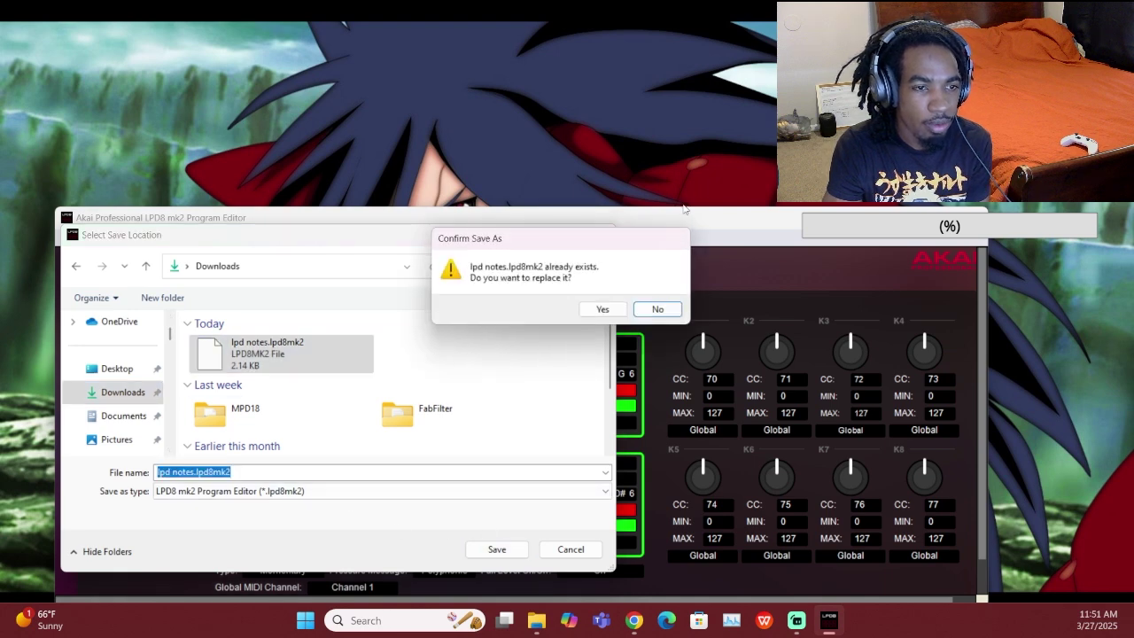
left_click(606, 308)
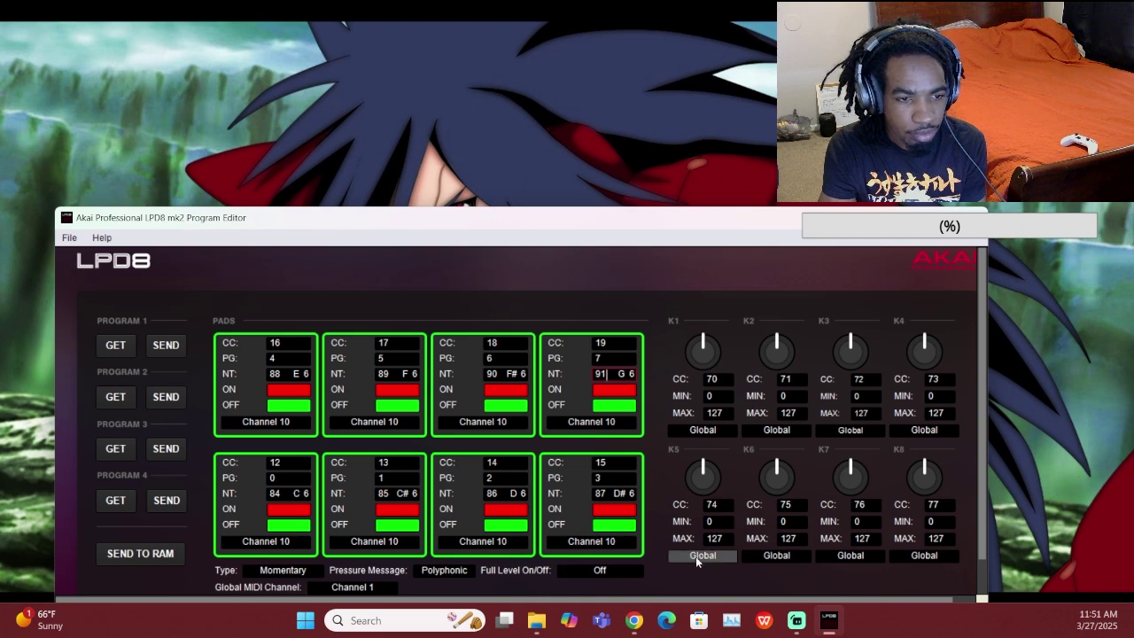
Send the edited pad notes to Program 3 on the device and move the editor window slightly higher.
left_click(156, 456)
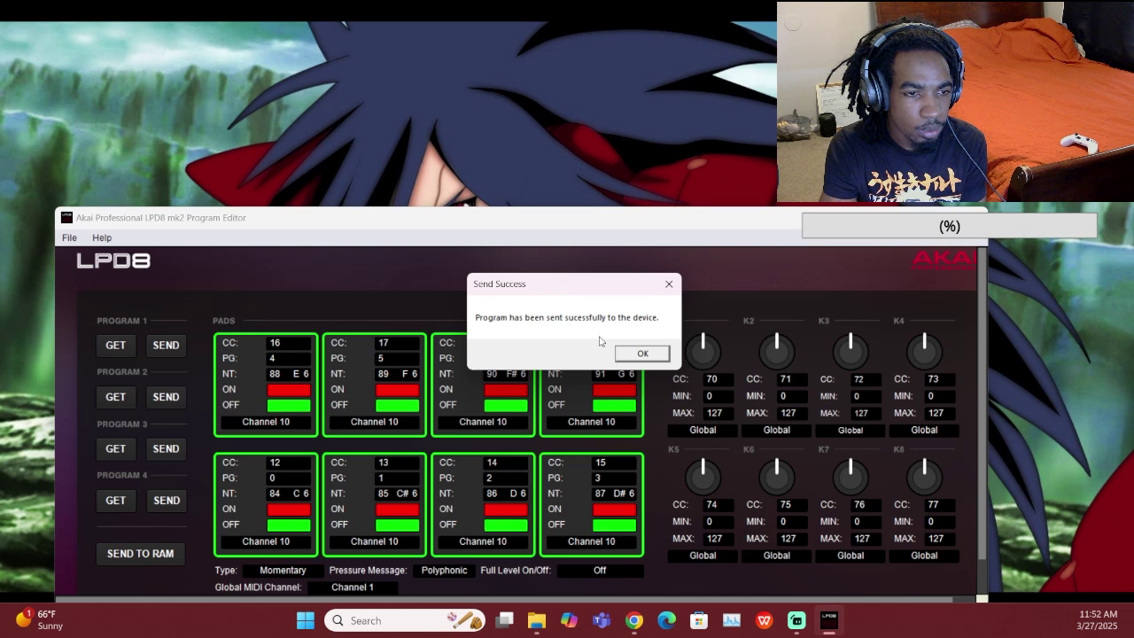
left_click(648, 353)
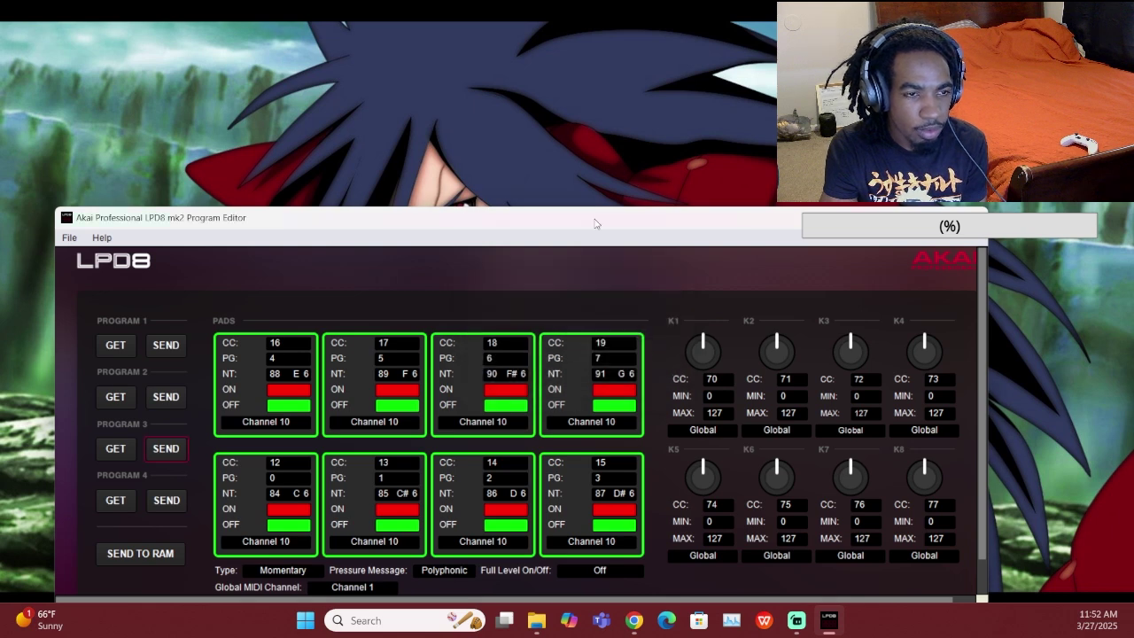
left_click_drag(594, 223, 602, 193)
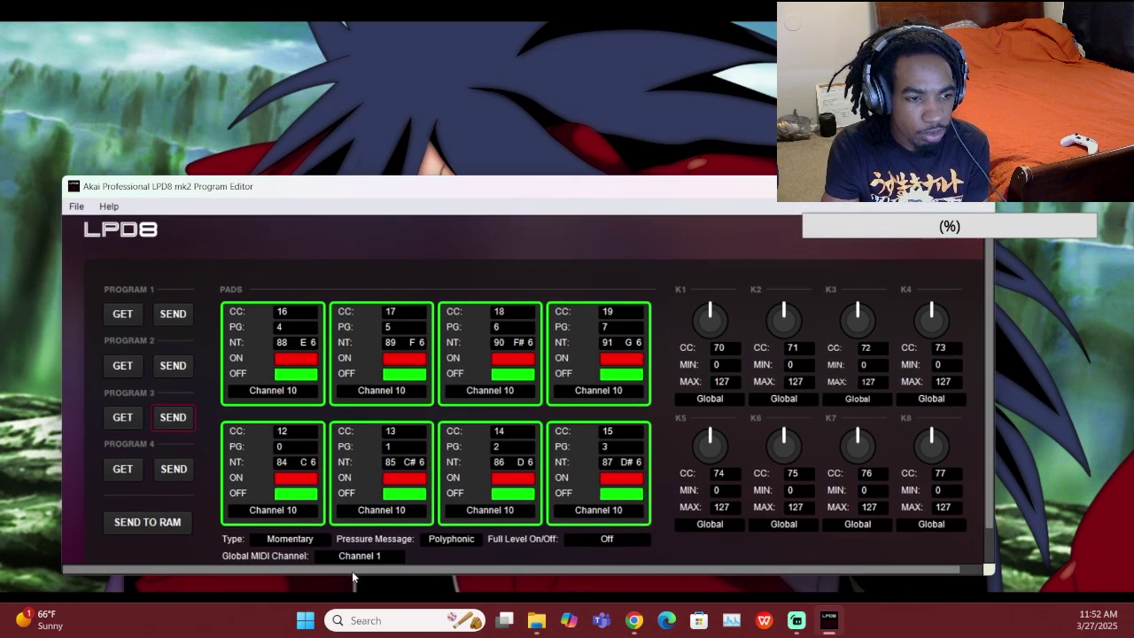
Keep the type Momentary and the pressure message Polyphonic, turn Full Level on, and send the settings to Program 3.
left_click(292, 539)
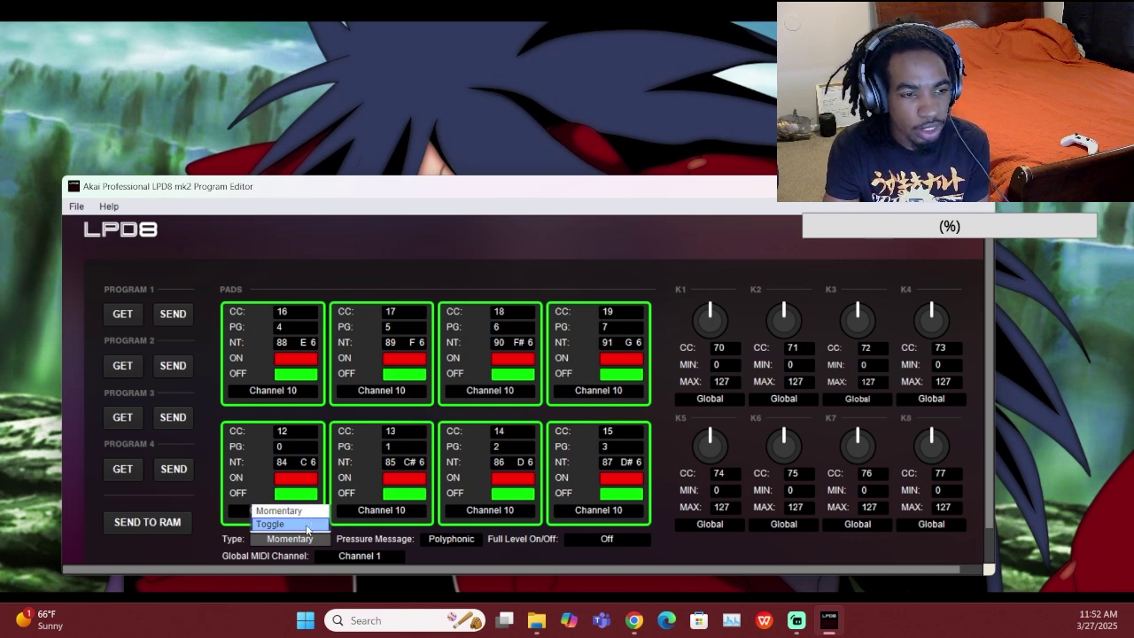
left_click(387, 534)
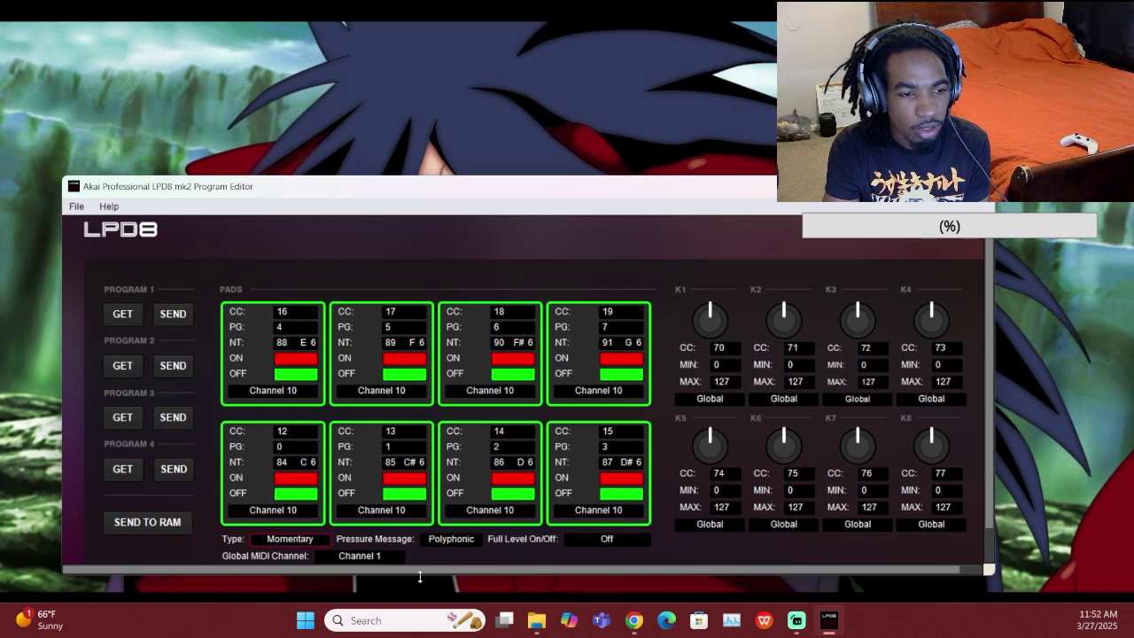
left_click(444, 539)
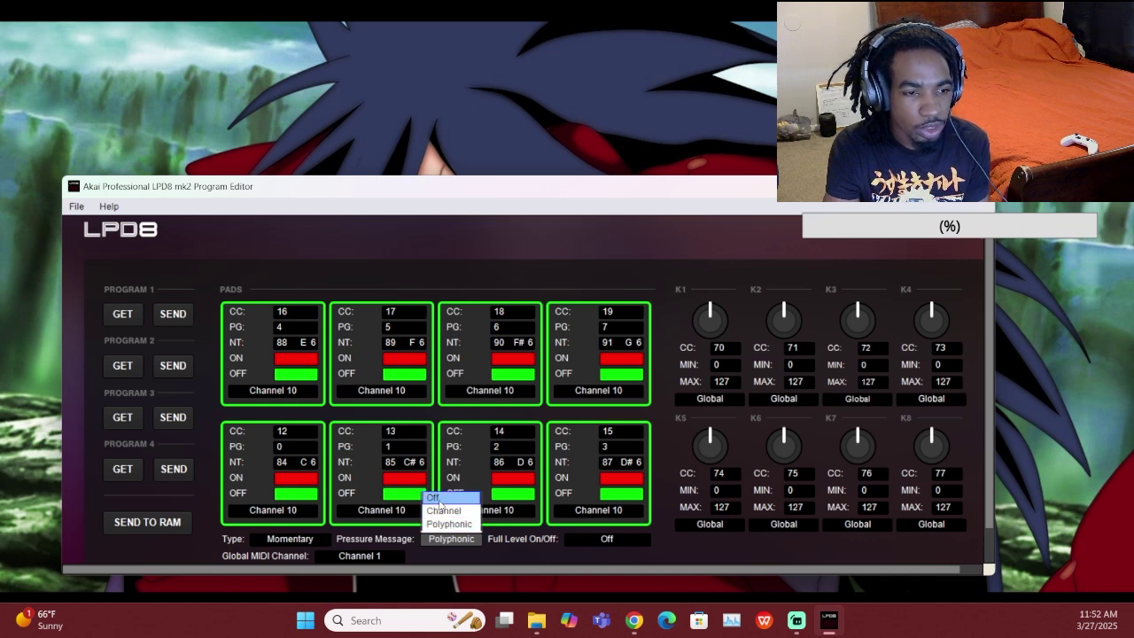
left_click(446, 524)
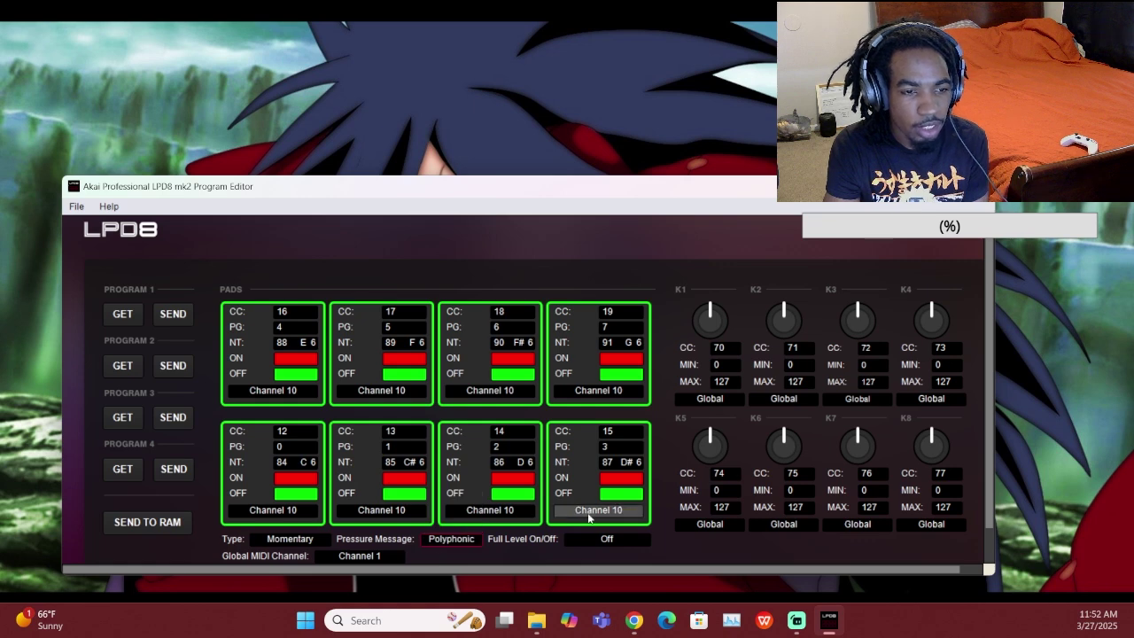
left_click(608, 539)
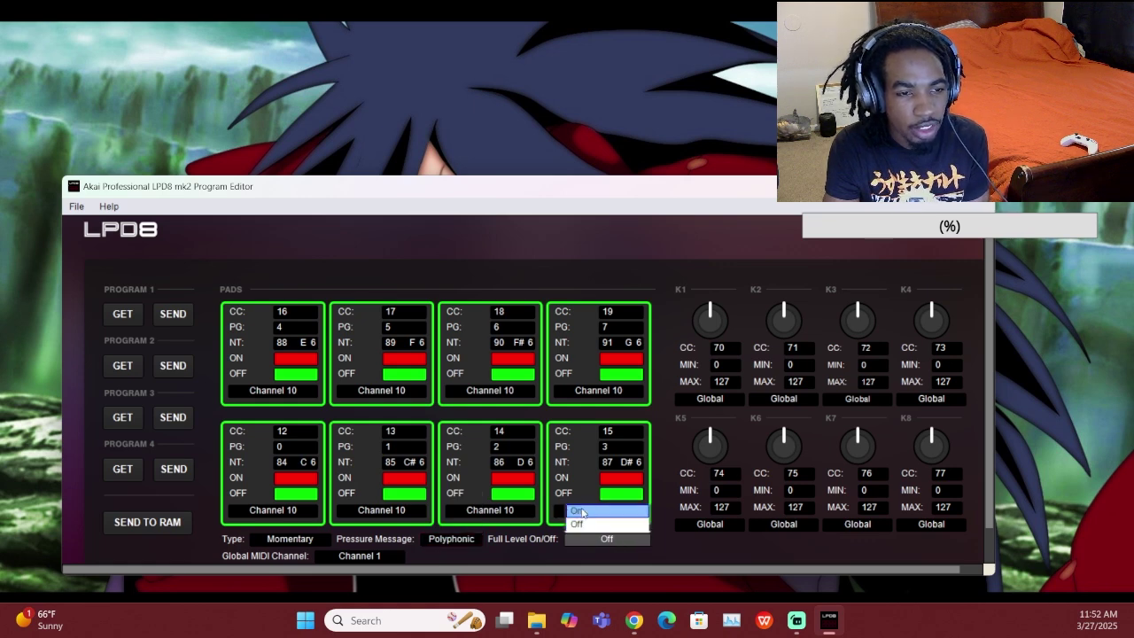
left_click(579, 513)
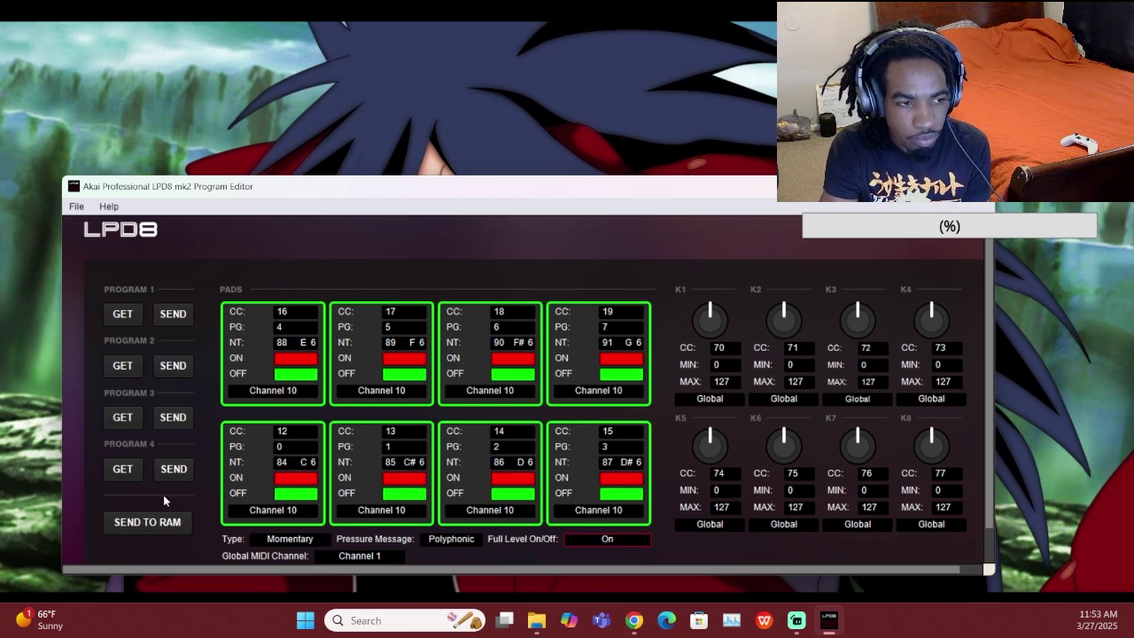
left_click(178, 415)
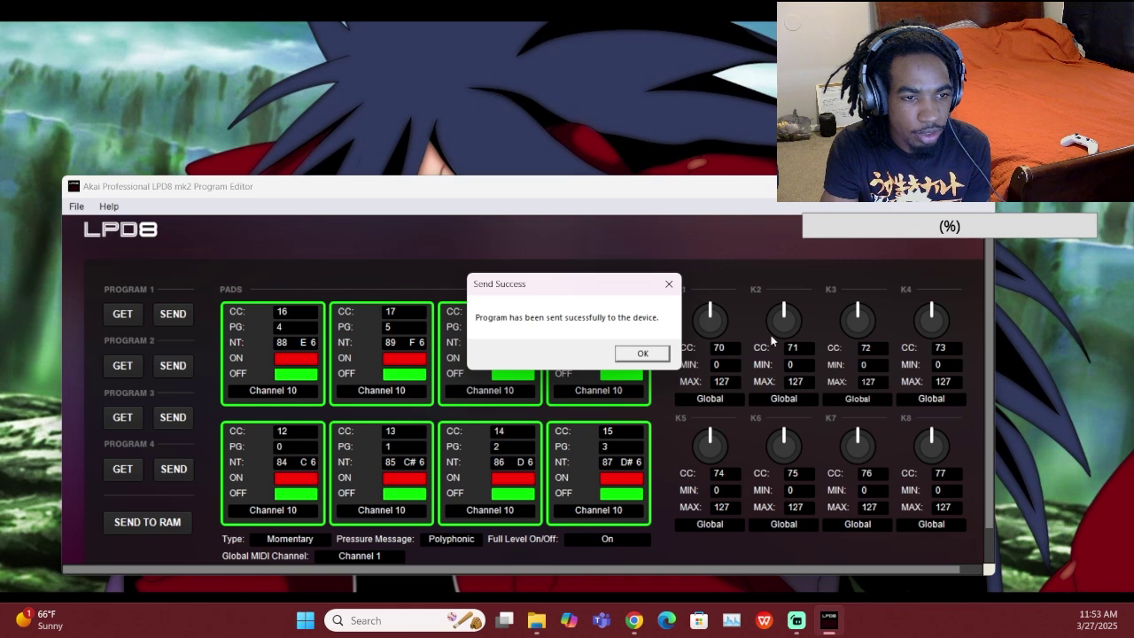
left_click(642, 352)
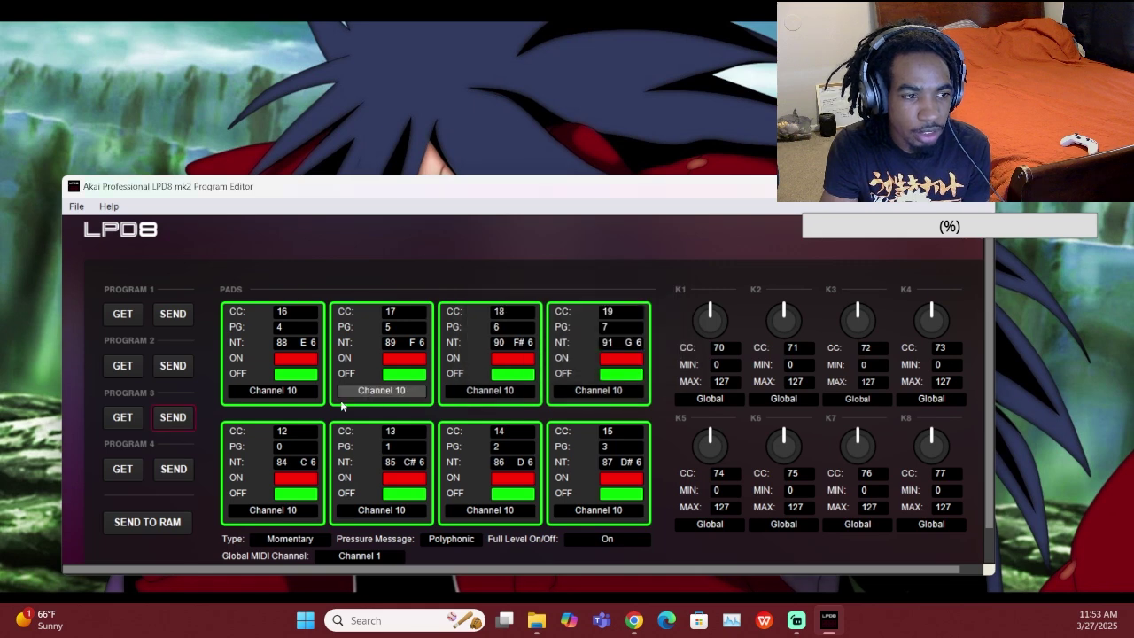
Retrieve Program 4 and Program 1 from the device to review their pad notes and settings.
left_click(134, 472)
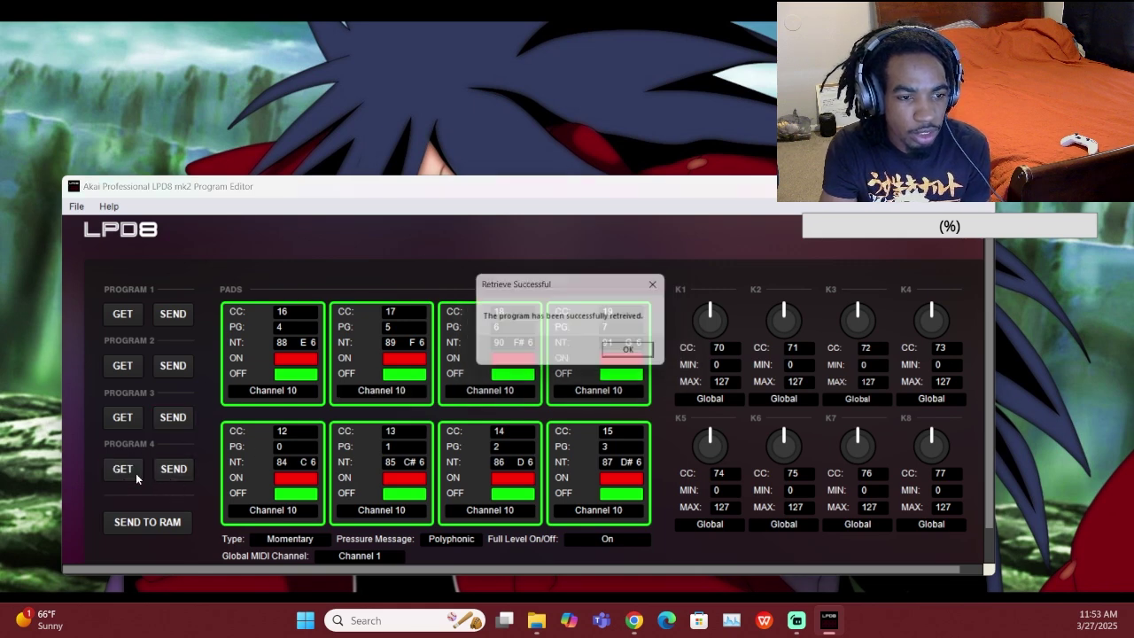
left_click(637, 352)
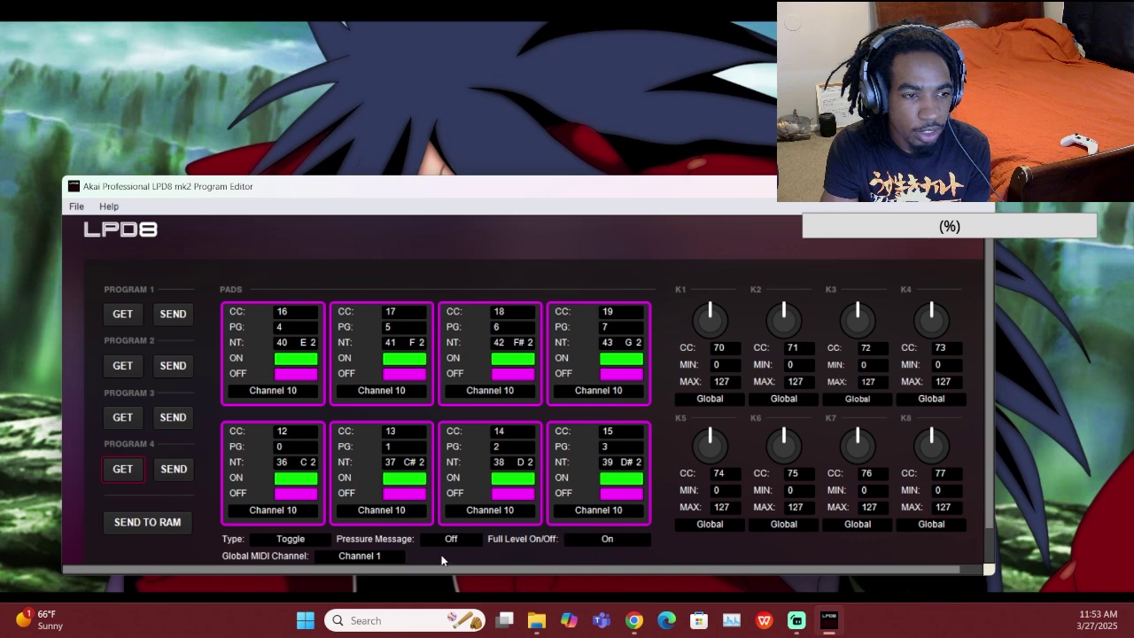
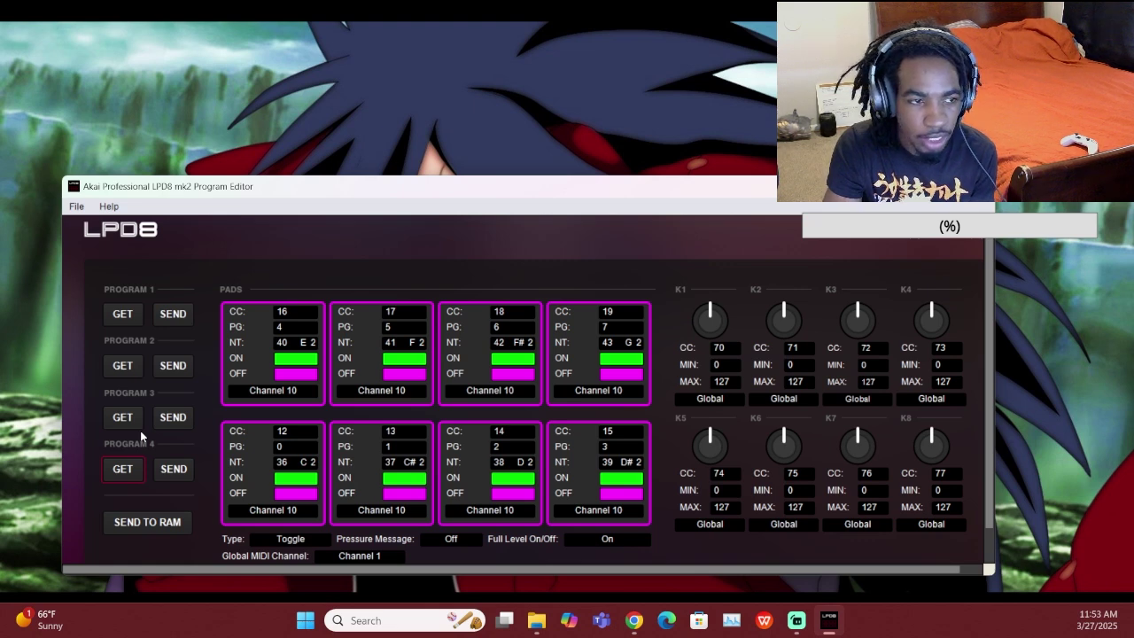
left_click(138, 313)
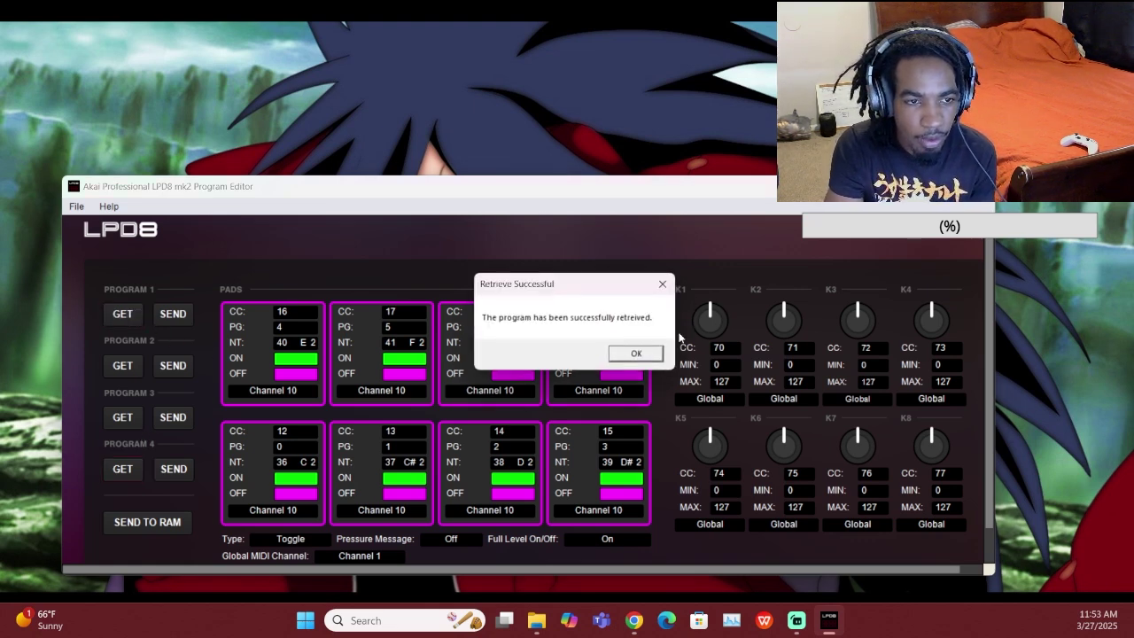
left_click(636, 353)
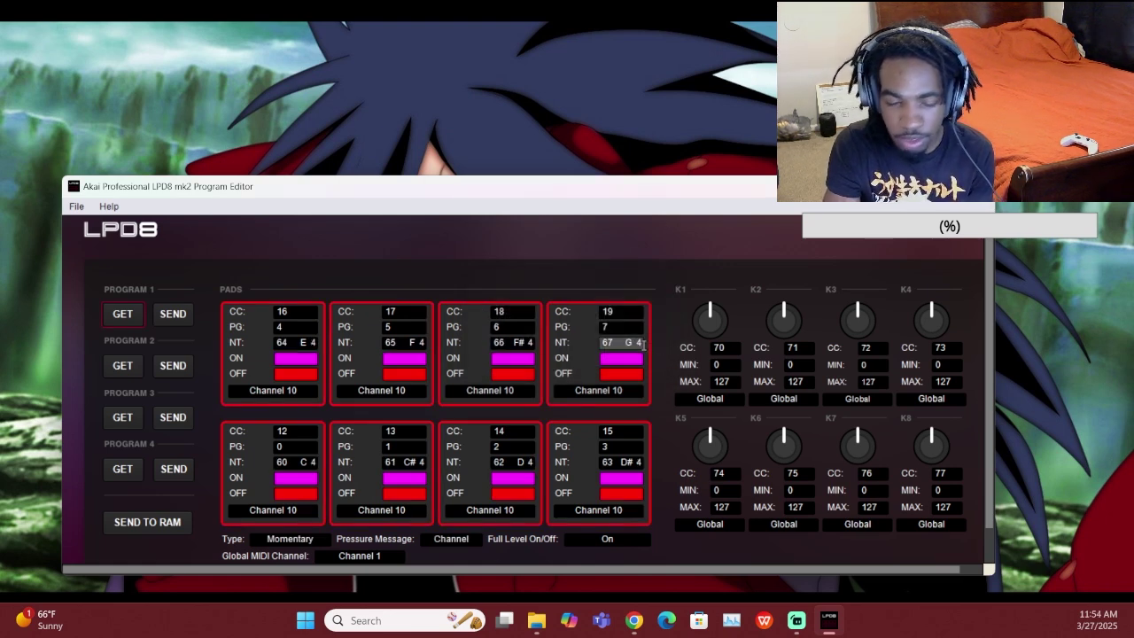
Retrieve Program 2 and set the OFF color of its CC 16, CC 17, CC 18 and CC 19 pads to yellow (FFFF00).
left_click(132, 363)
left_click(630, 349)
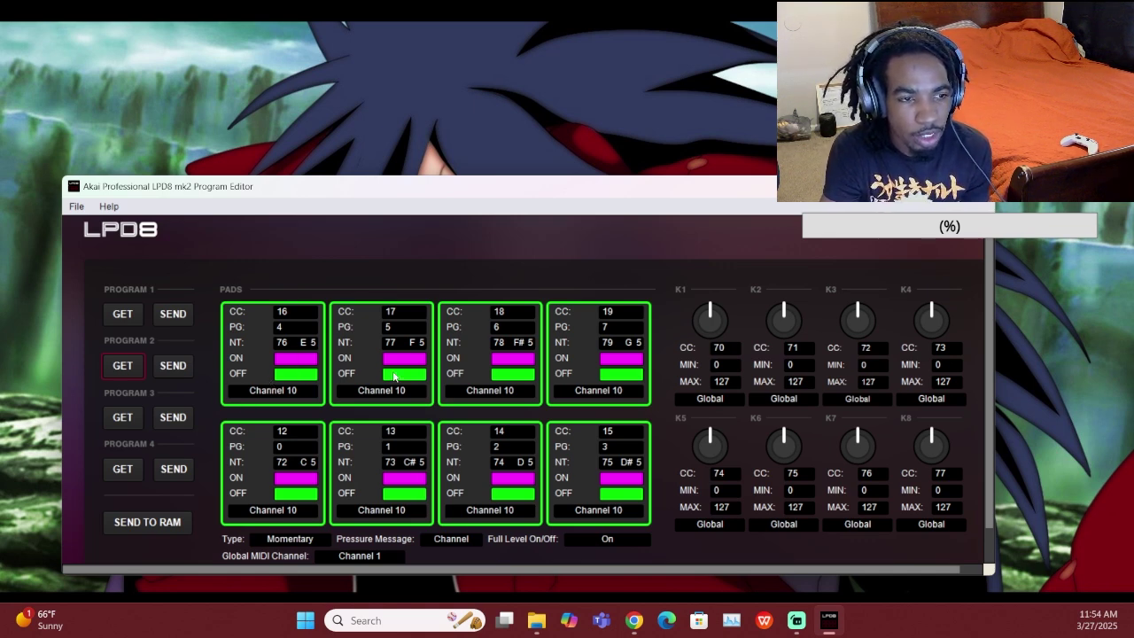
left_click(307, 379)
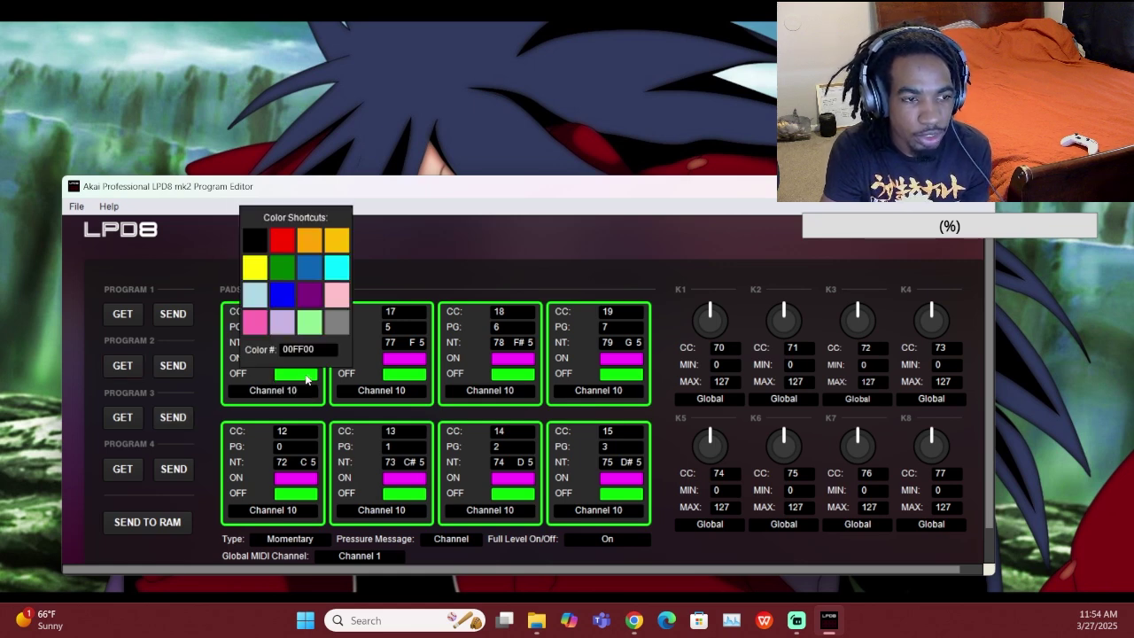
left_click(260, 270)
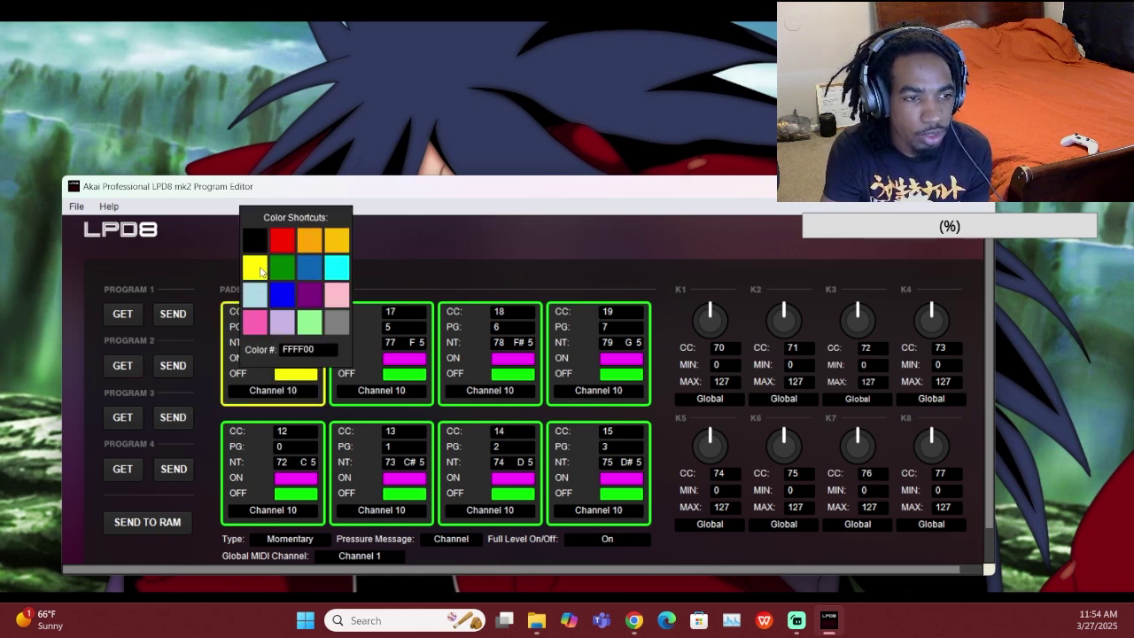
left_click(394, 372)
left_click(365, 269)
left_click(503, 375)
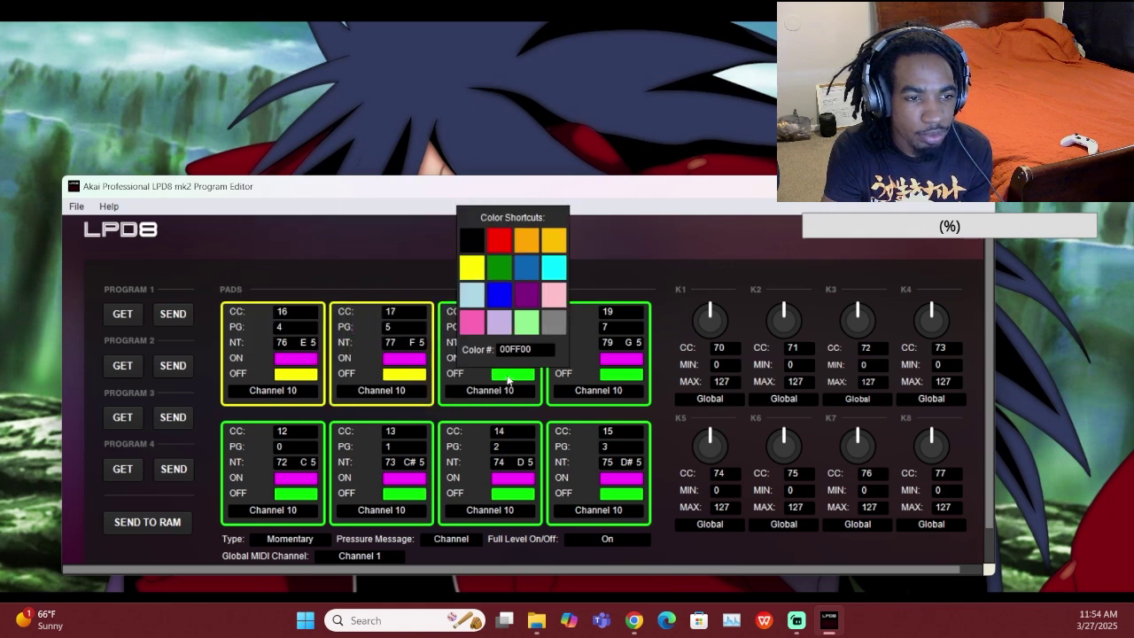
left_click(475, 271)
left_click(626, 379)
left_click(599, 271)
left_click(592, 274)
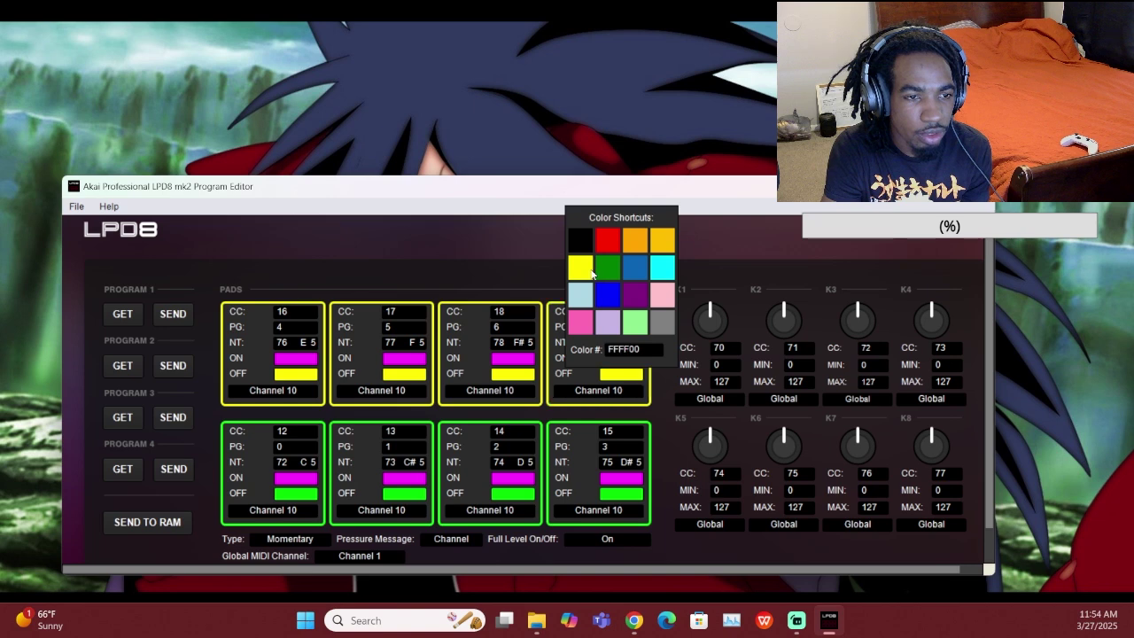
Set the OFF color of the CC 12, CC 13, CC 14 and CC 15 pads to yellow (FFFF00) and send the settings to Program 2.
left_click(295, 500)
left_click(267, 390)
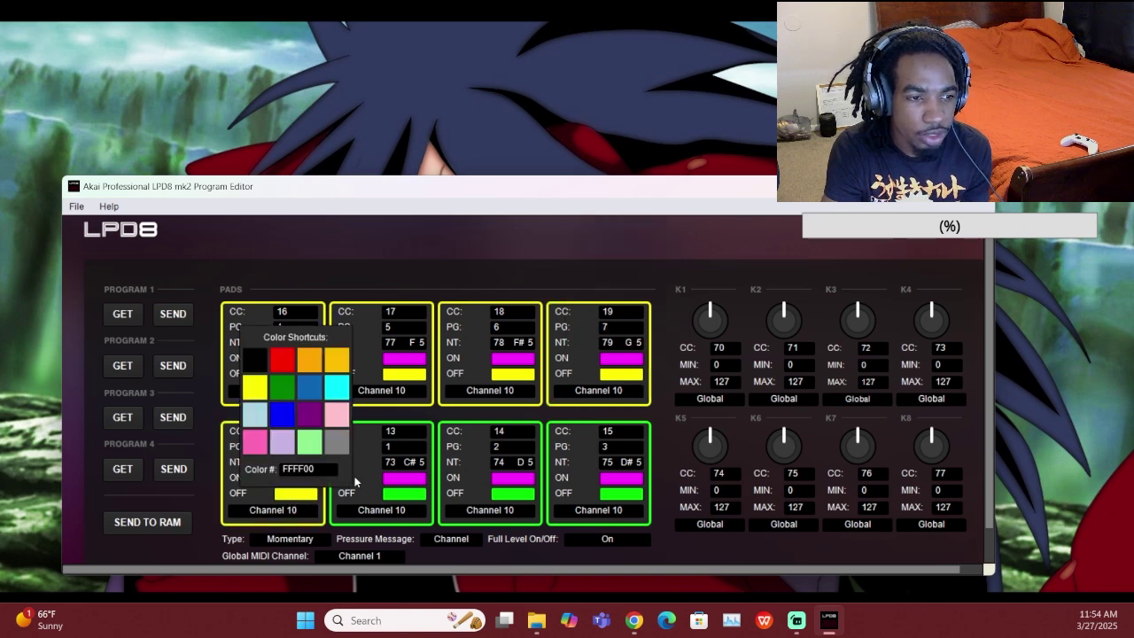
left_click(387, 500)
left_click(364, 390)
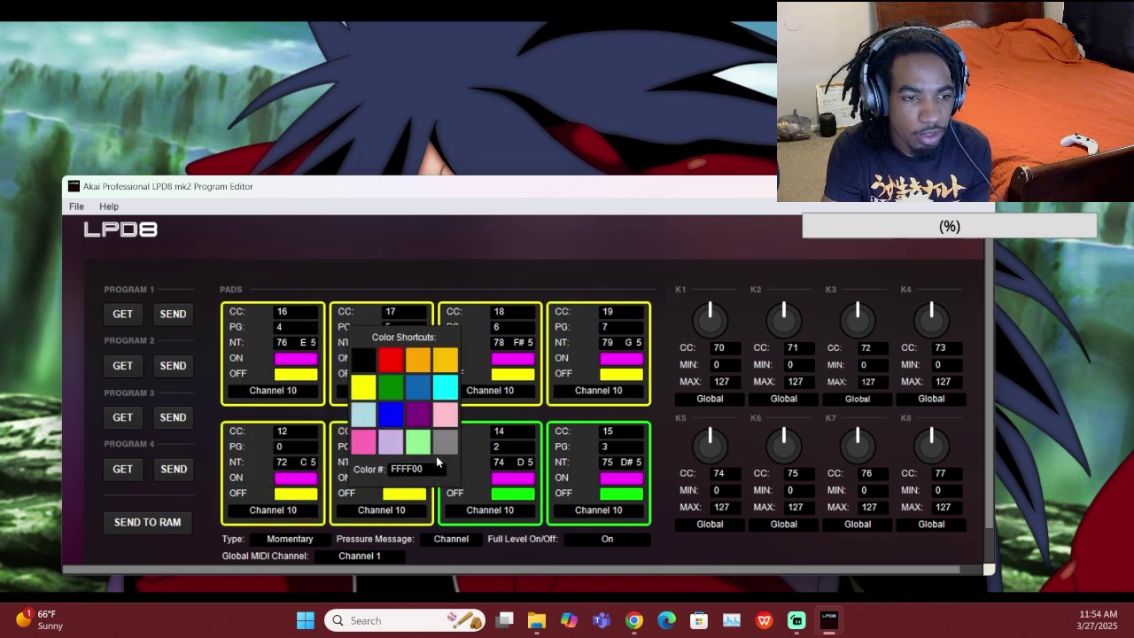
left_click(494, 502)
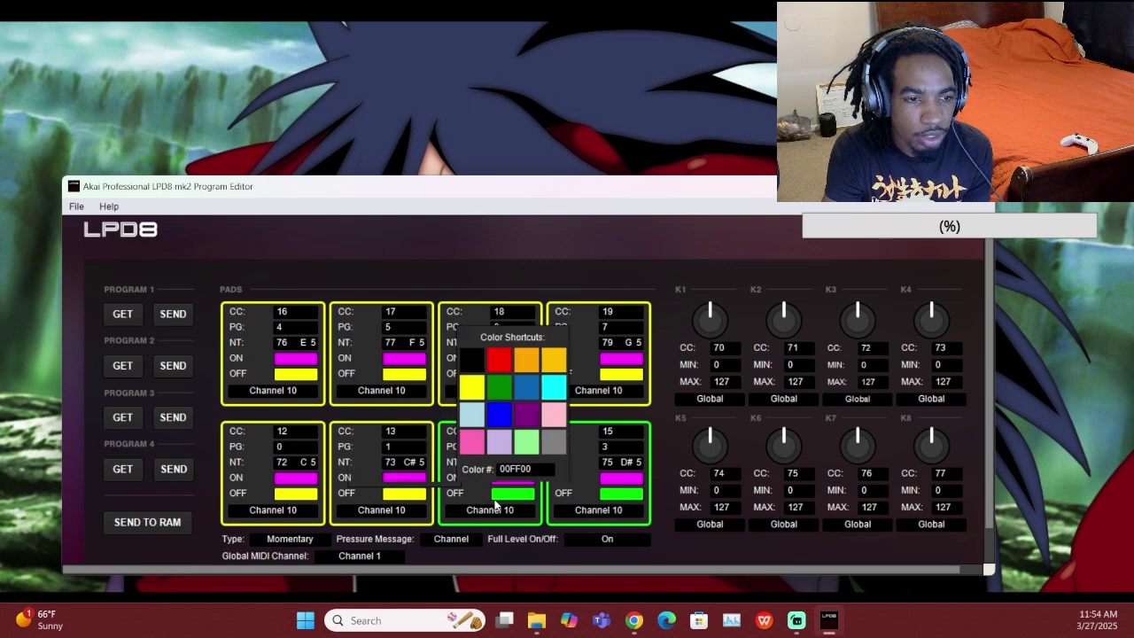
left_click(478, 391)
left_click(616, 500)
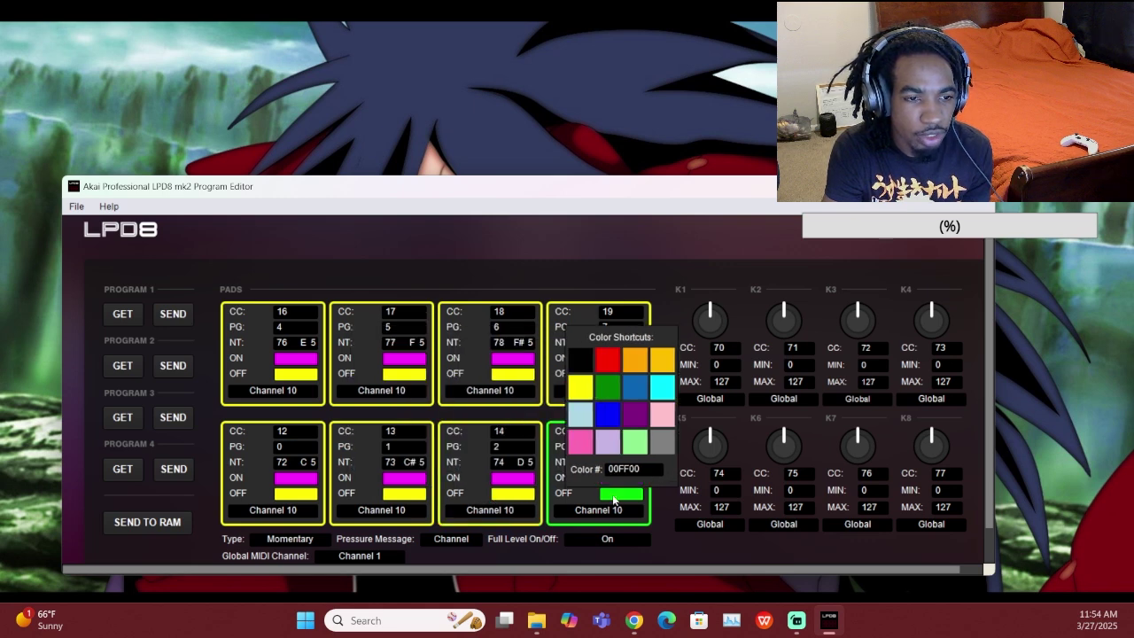
left_click(573, 395)
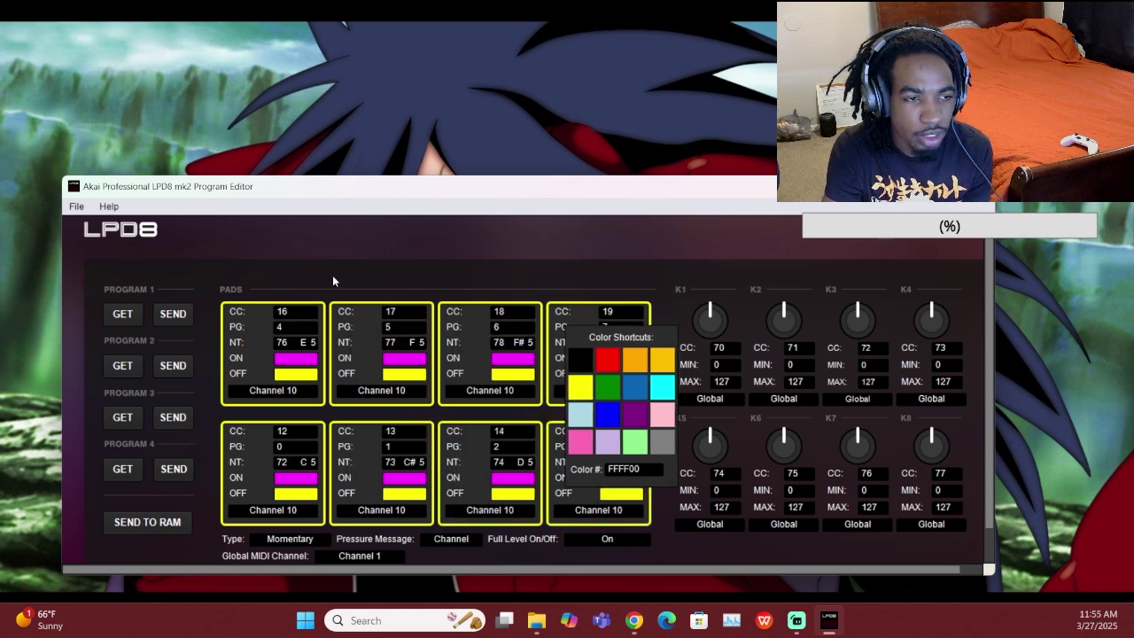
left_click(343, 245)
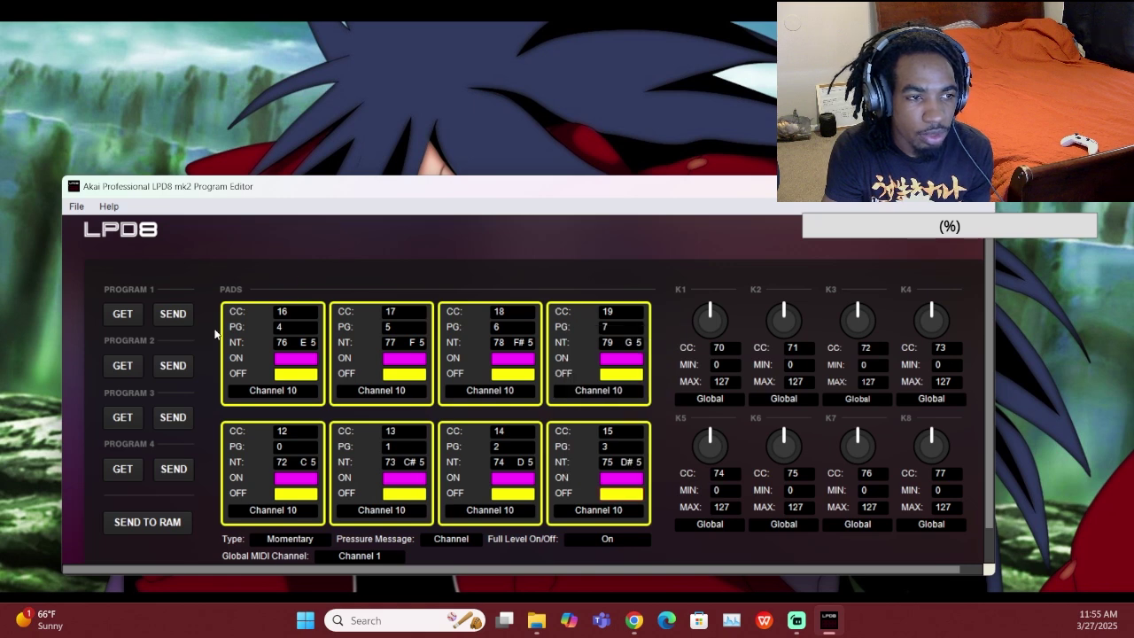
left_click(174, 372)
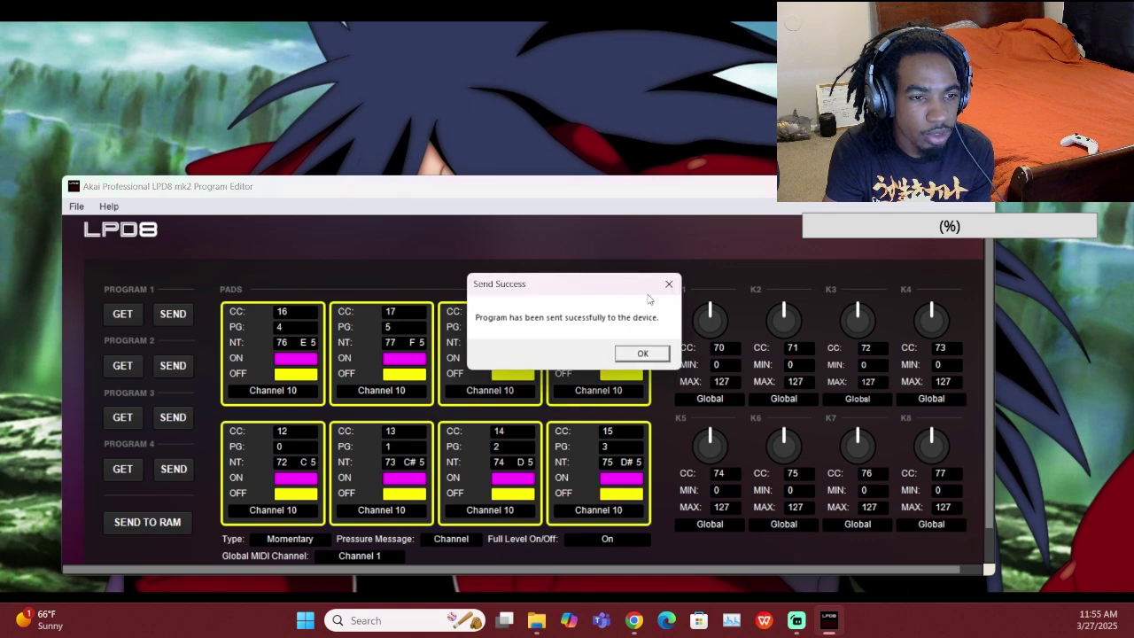
left_click(640, 354)
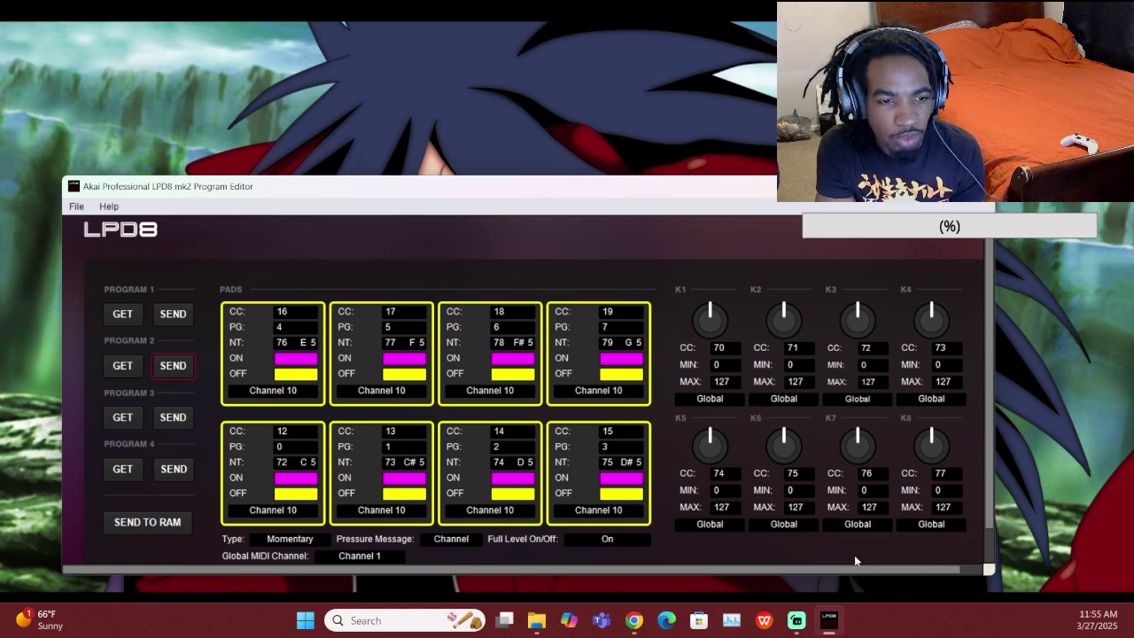
left_click(728, 525)
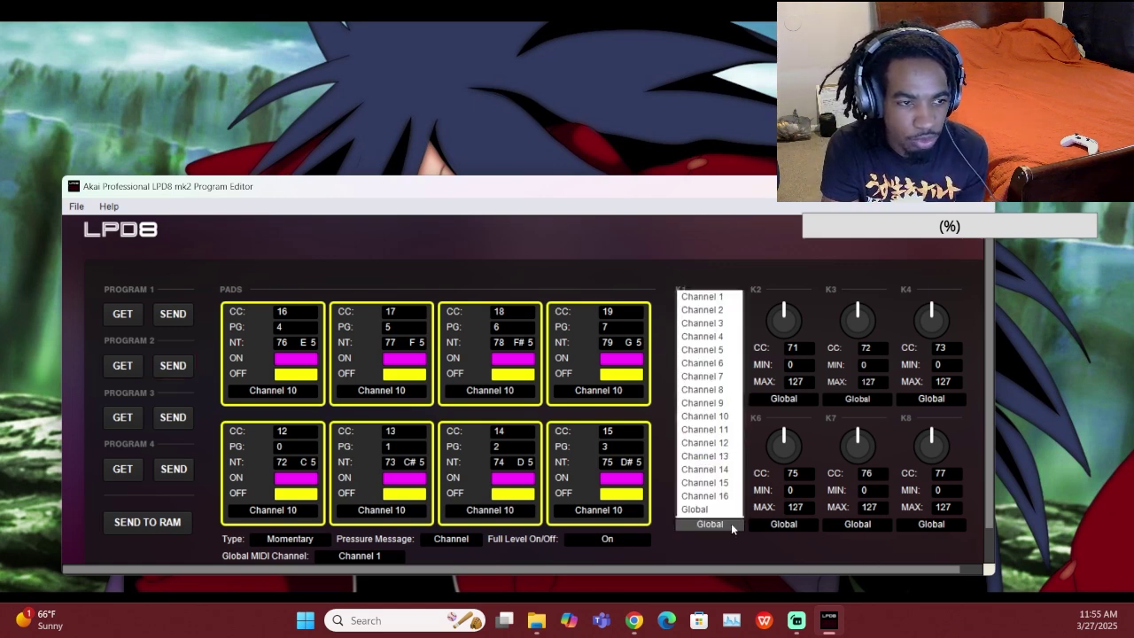
left_click(730, 537)
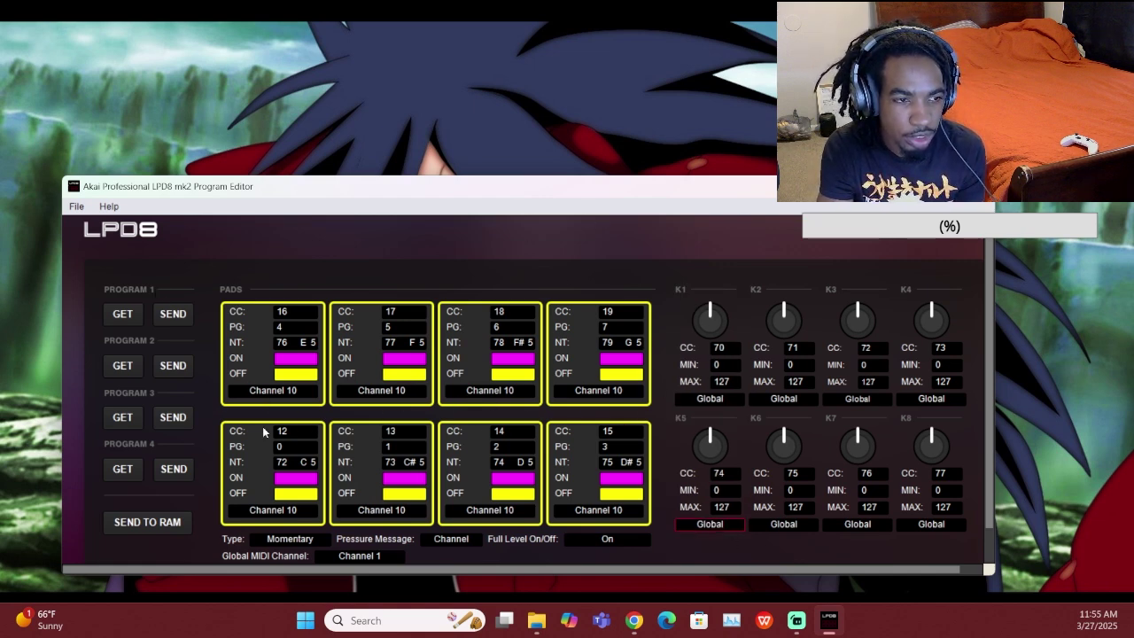
left_click(282, 391)
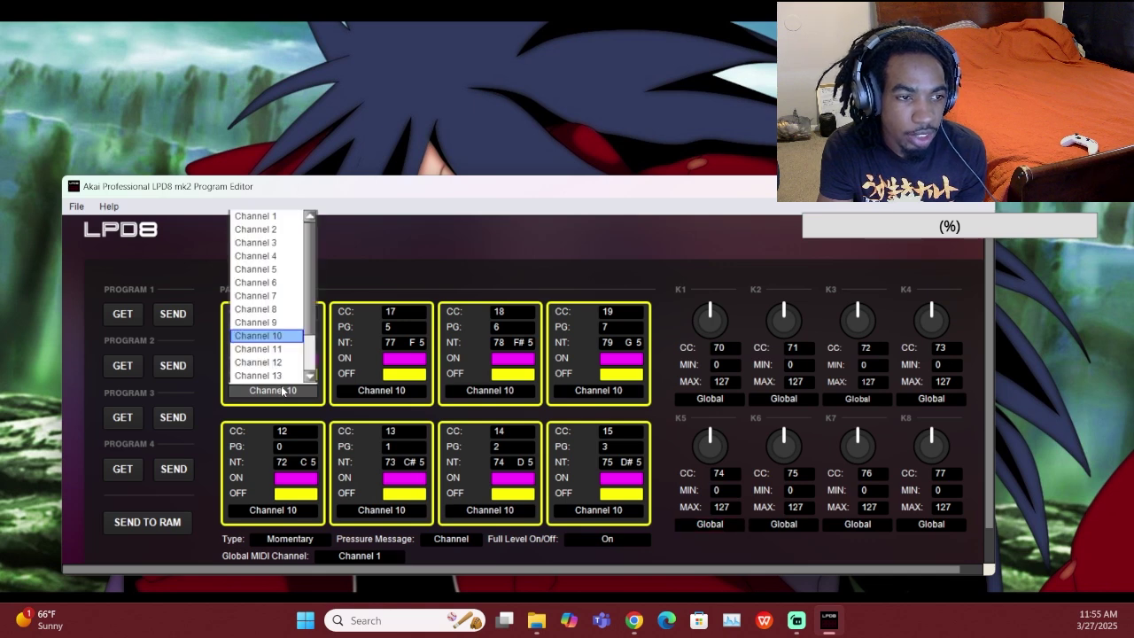
left_click(283, 392)
Retrieve Program 1, Program 3 and Program 4 from the device to review their pad notes, colors and settings.
left_click(128, 319)
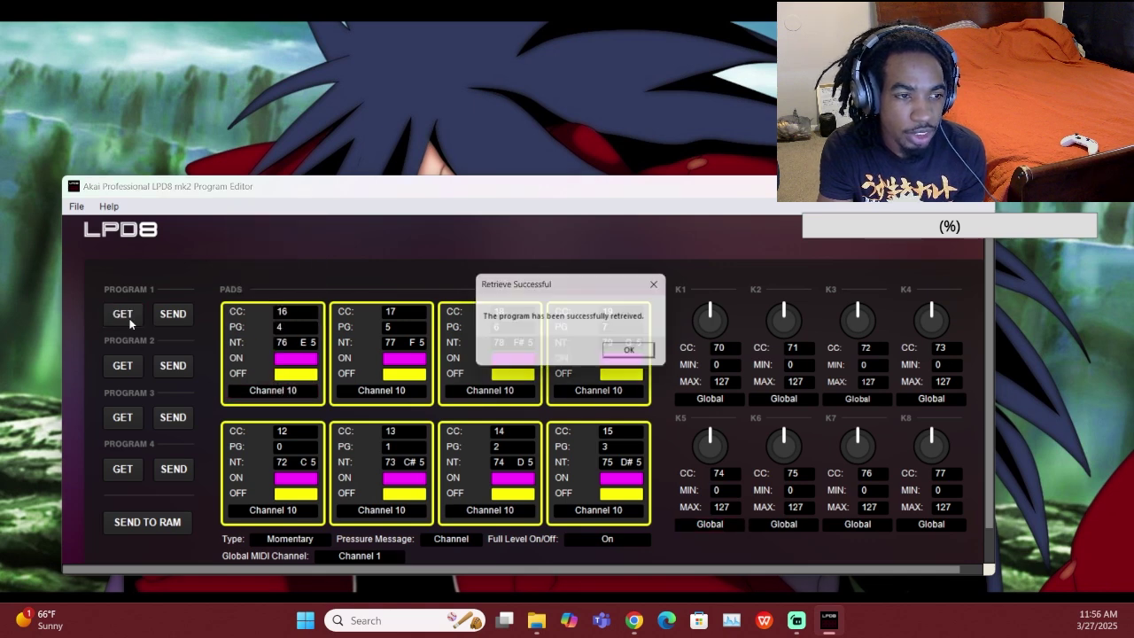
left_click(622, 351)
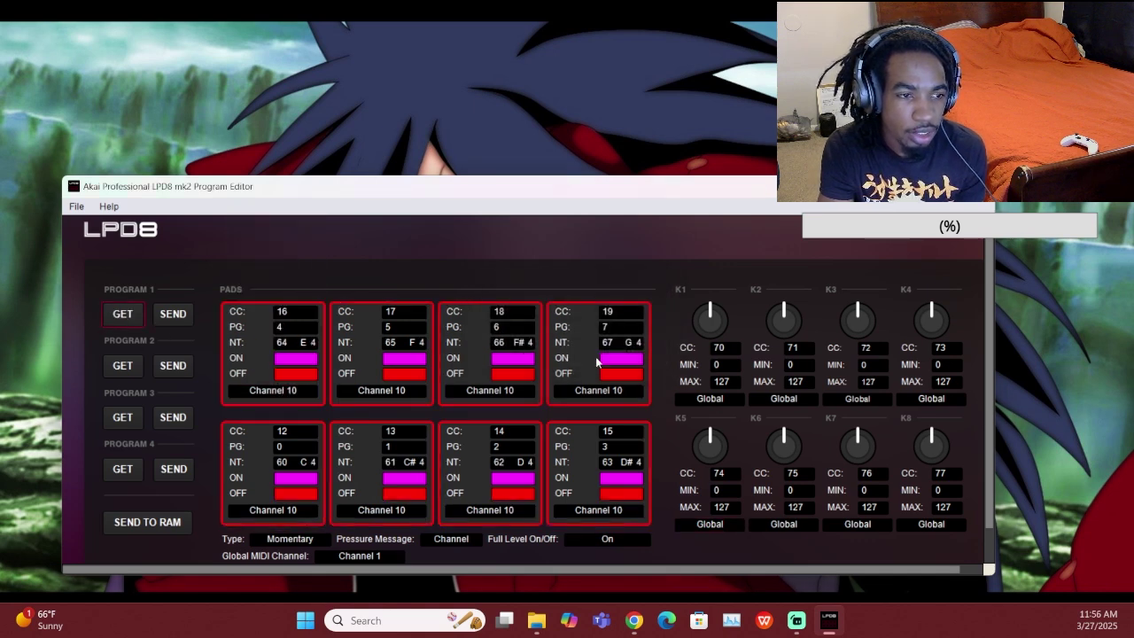
left_click(123, 418)
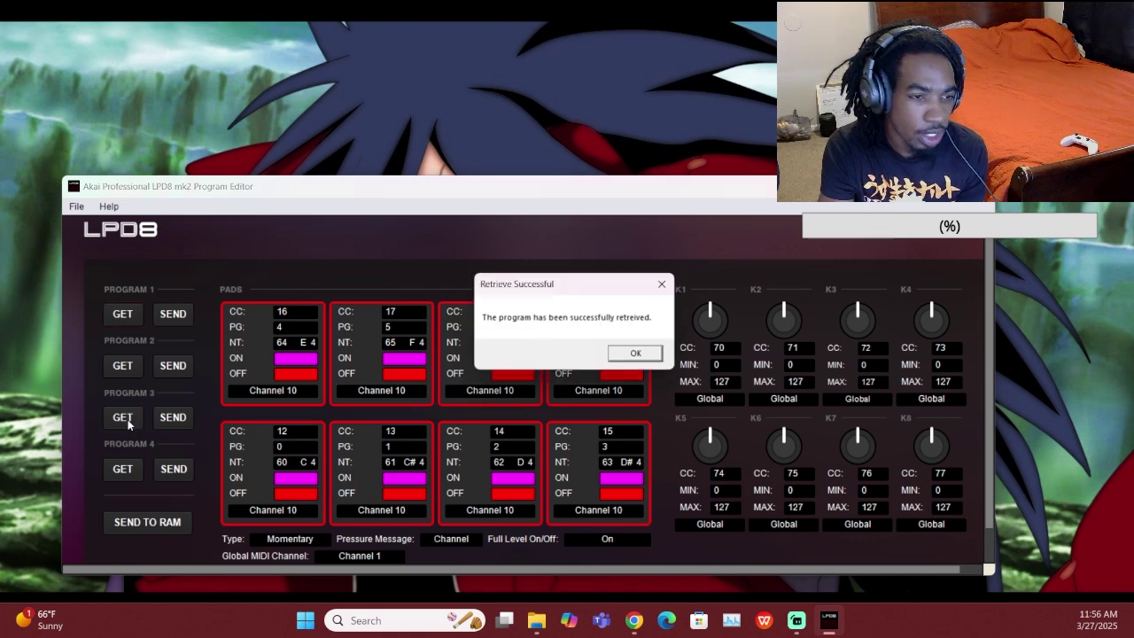
left_click(640, 360)
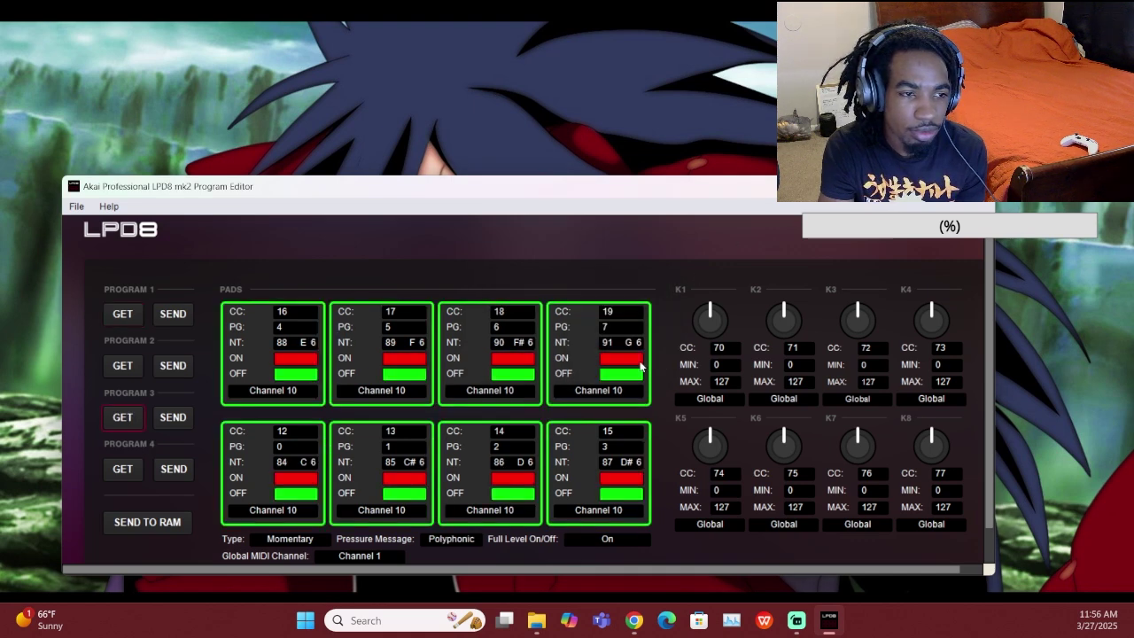
left_click(136, 477)
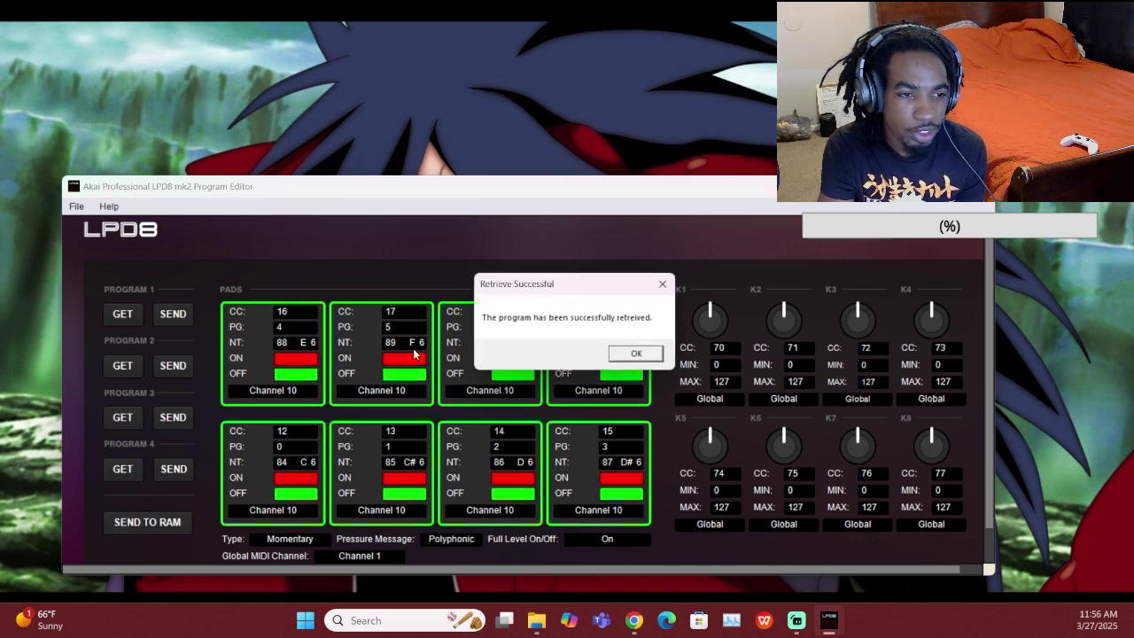
left_click(656, 357)
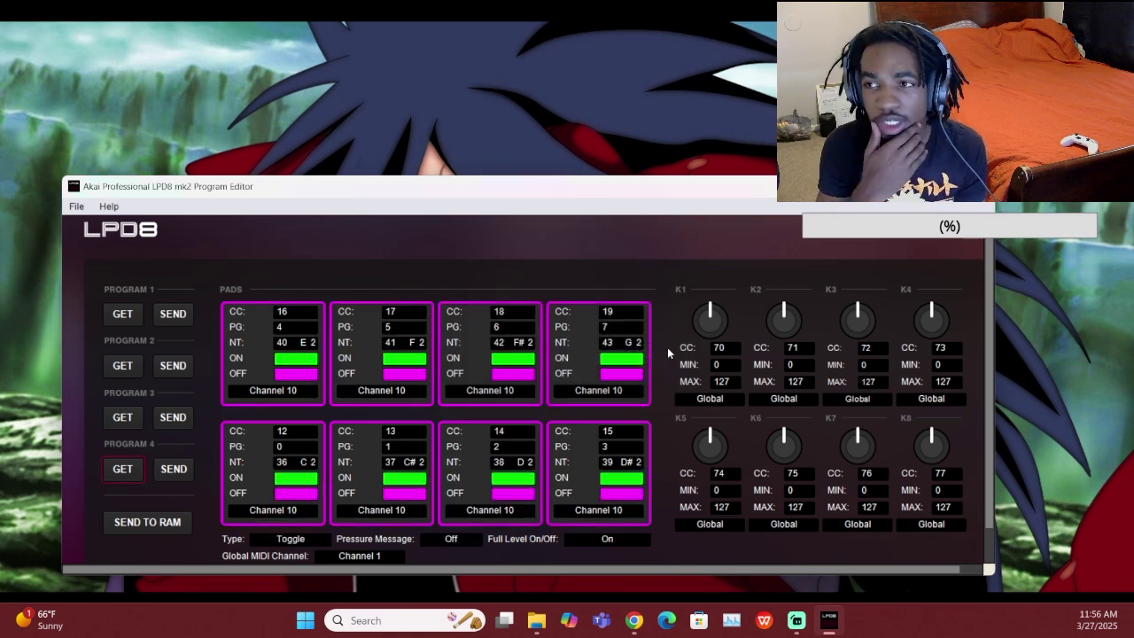